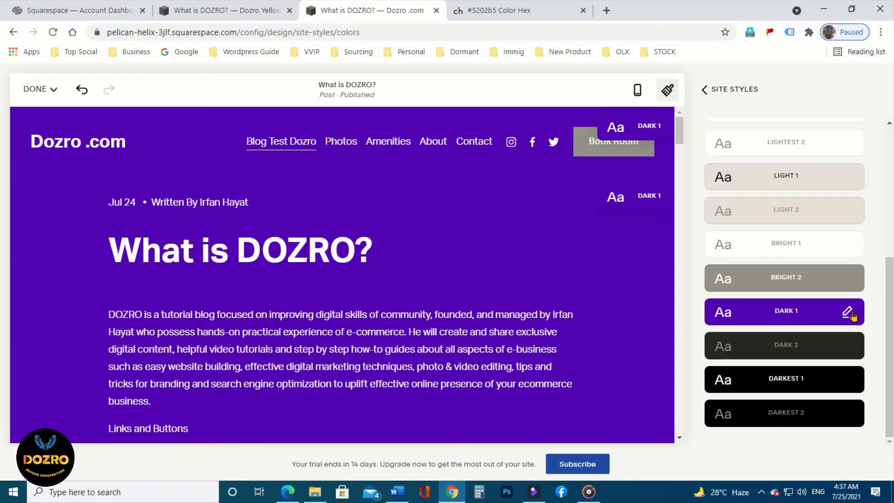
- Open the Dark 1 color theme for editing and show all of its color settings
{"action": "left_click", "coordinate": [848, 313]}
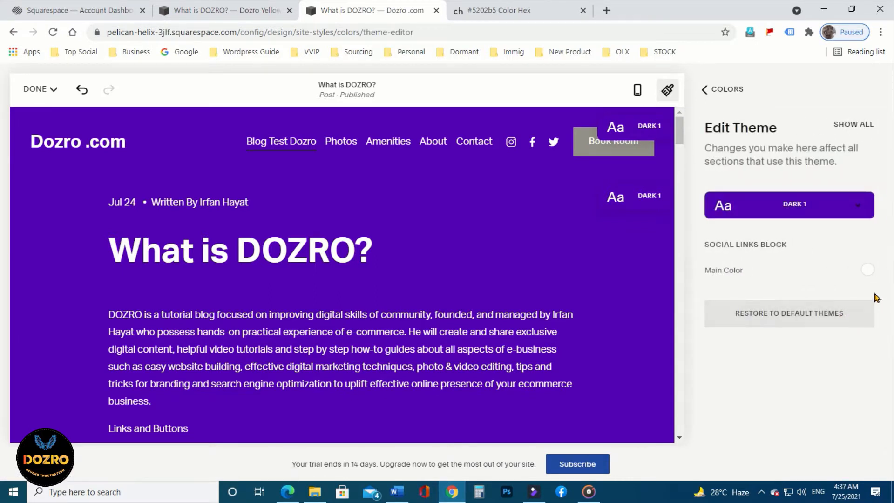
{"action": "left_click", "coordinate": [864, 126]}
{"action": "scroll", "coordinate": [875, 327], "scroll_direction": "down", "scroll_amount": 4}
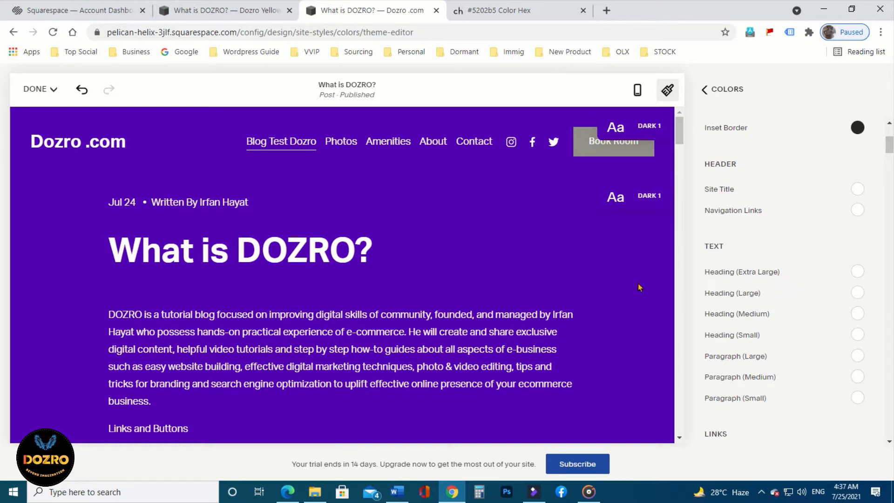
- Set the Dark 1 theme's Heading (Extra Large) to the custom yellow-green hsl(73, 87%, 55%)
{"action": "left_click_drag", "start_coordinate": [679, 129], "coordinate": [679, 177]}
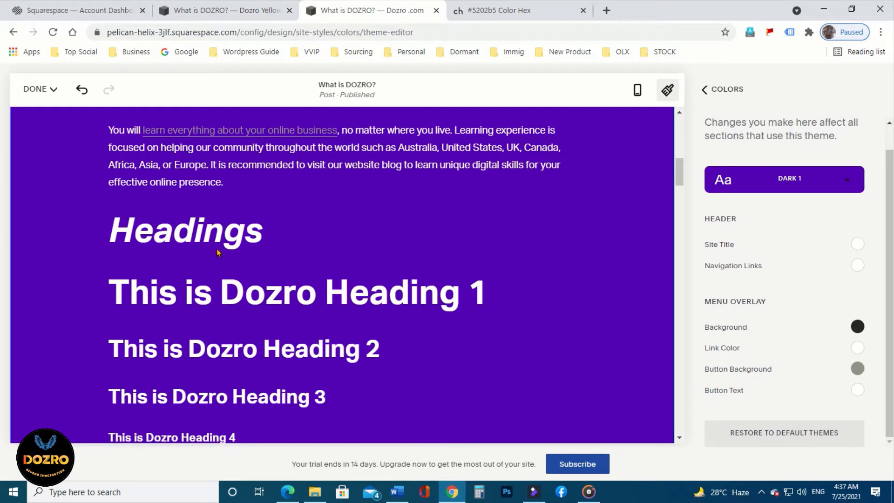
{"action": "scroll", "coordinate": [219, 261], "scroll_direction": "down", "scroll_amount": 1}
{"action": "scroll", "coordinate": [387, 371], "scroll_direction": "down", "scroll_amount": 1}
{"action": "scroll", "coordinate": [387, 370], "scroll_direction": "down", "scroll_amount": 4}
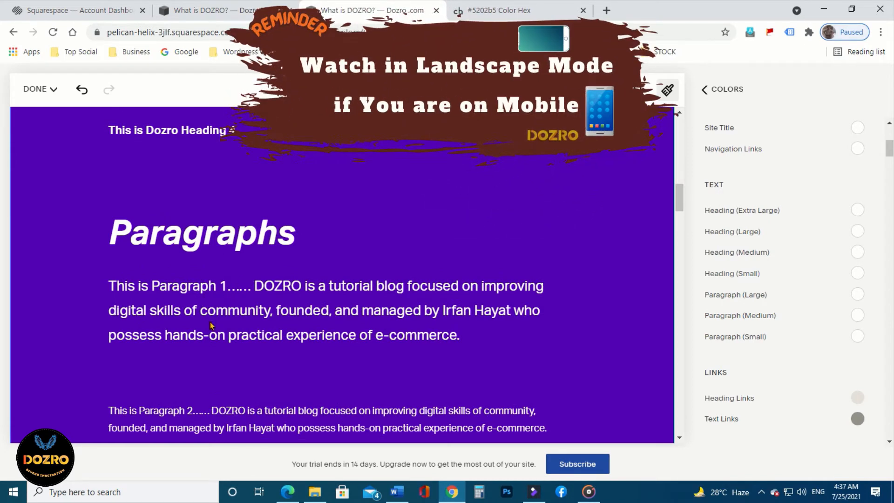
{"action": "scroll", "coordinate": [211, 323], "scroll_direction": "down", "scroll_amount": 3}
{"action": "scroll", "coordinate": [436, 249], "scroll_direction": "up", "scroll_amount": 8}
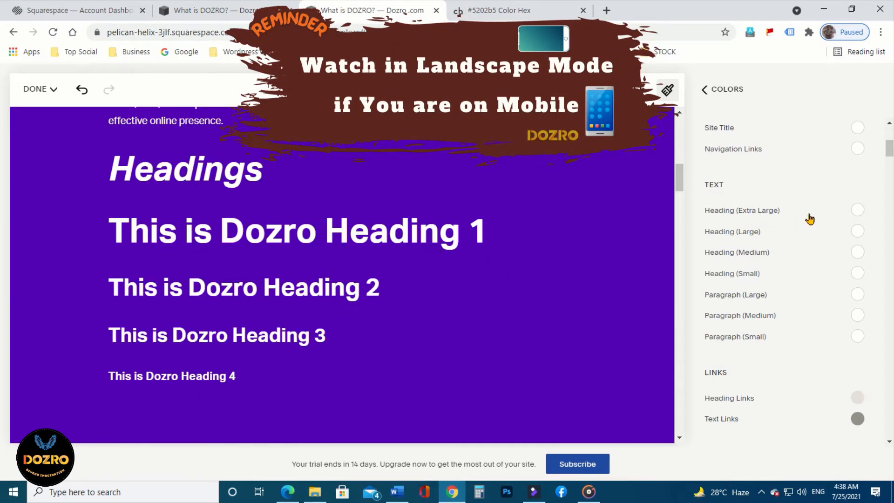
{"action": "left_click", "coordinate": [857, 211]}
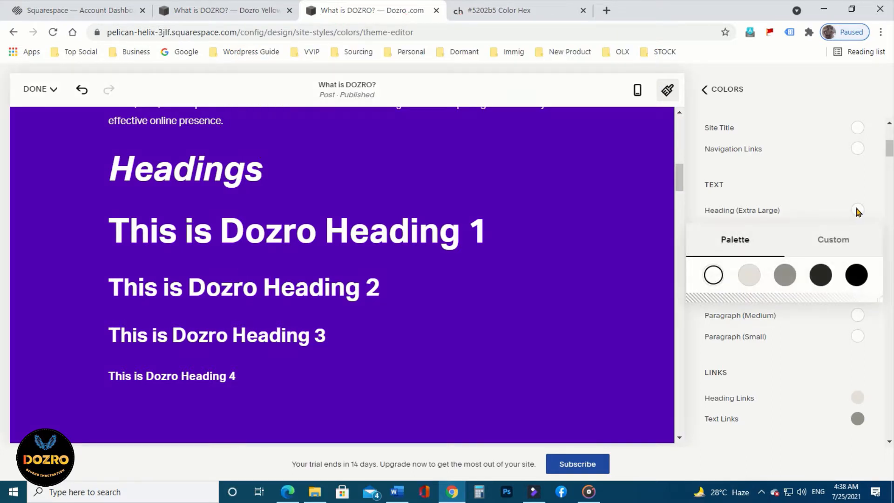
{"action": "left_click", "coordinate": [839, 241]}
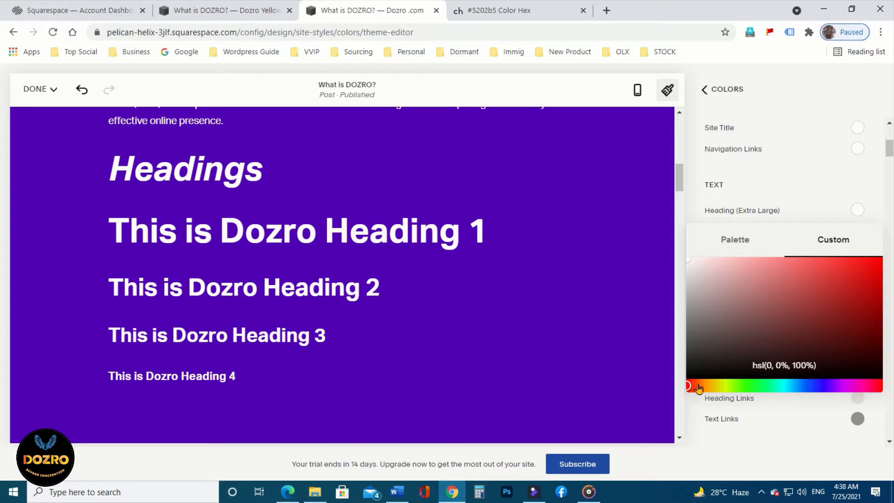
{"action": "left_click", "coordinate": [726, 387]}
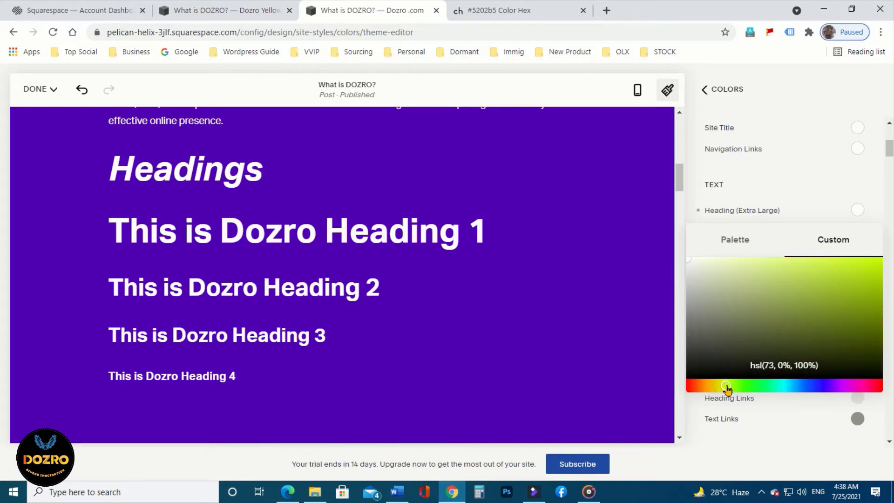
{"action": "left_click", "coordinate": [851, 266]}
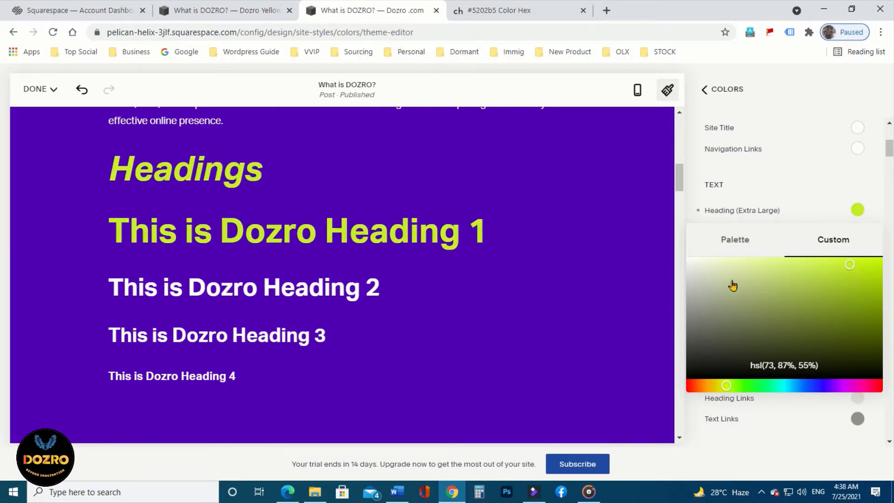
{"action": "left_click", "coordinate": [274, 236]}
- Set the Heading (Large) text to the custom light red hsl(0, 74%, 66%)
{"action": "left_click", "coordinate": [857, 293]}
{"action": "left_click", "coordinate": [842, 325]}
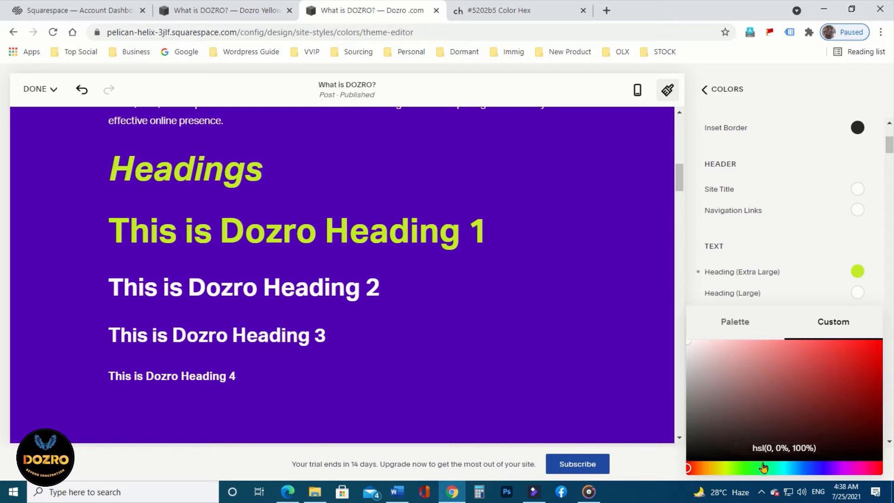
{"action": "left_click", "coordinate": [794, 353]}
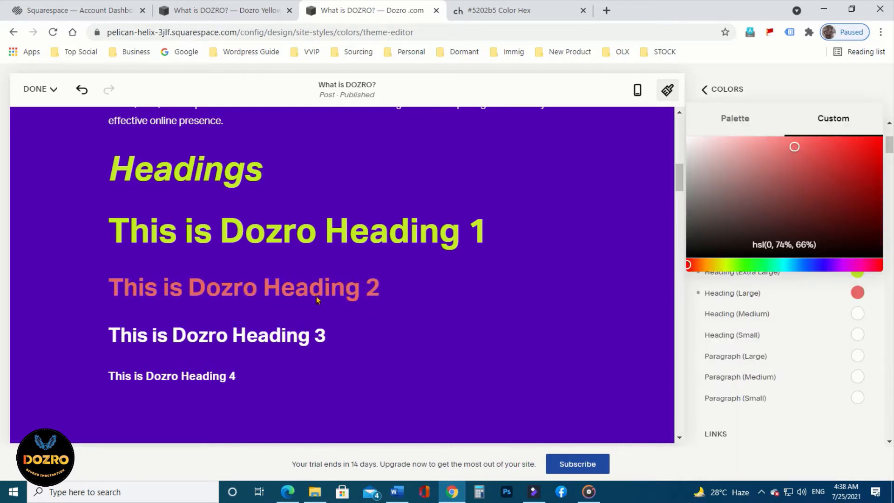
{"action": "left_click", "coordinate": [889, 278]}
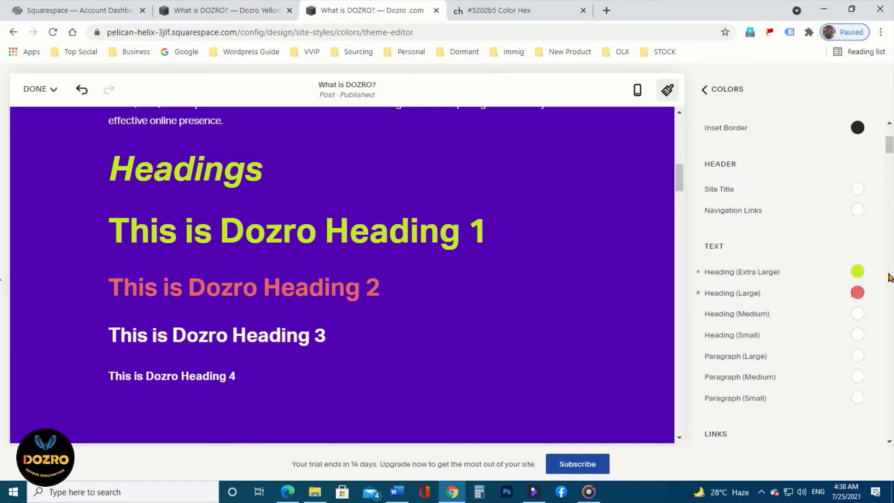
- Set the Heading (Medium) text to black from the theme palette
{"action": "left_click", "coordinate": [858, 314]}
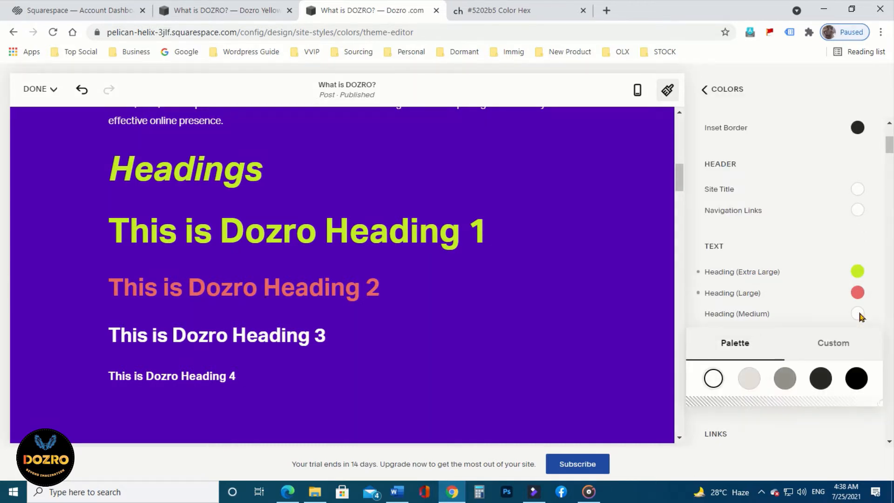
{"action": "left_click", "coordinate": [858, 384]}
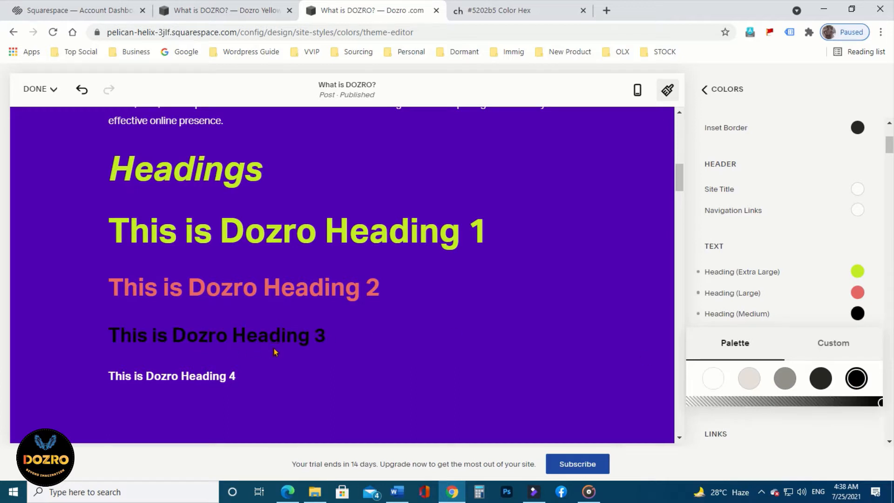
{"action": "left_click", "coordinate": [891, 328]}
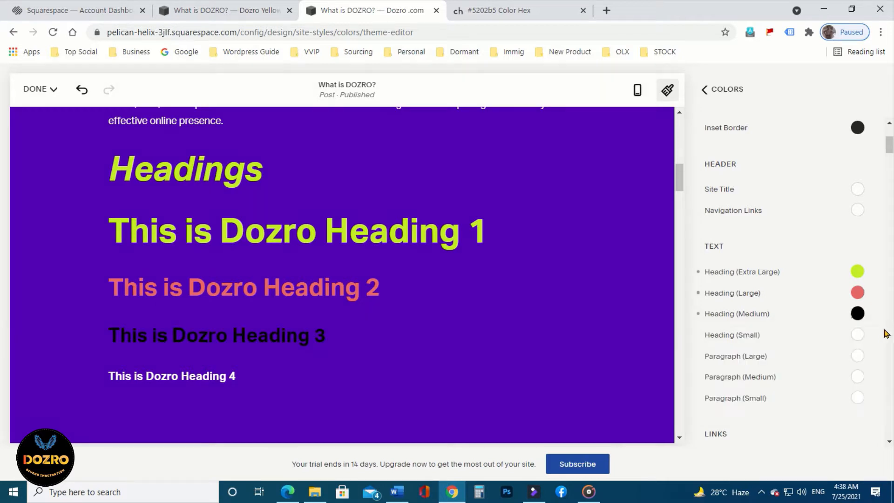
- Try several palette colors on the Heading (Small) text and settle on Light
{"action": "left_click", "coordinate": [857, 335]}
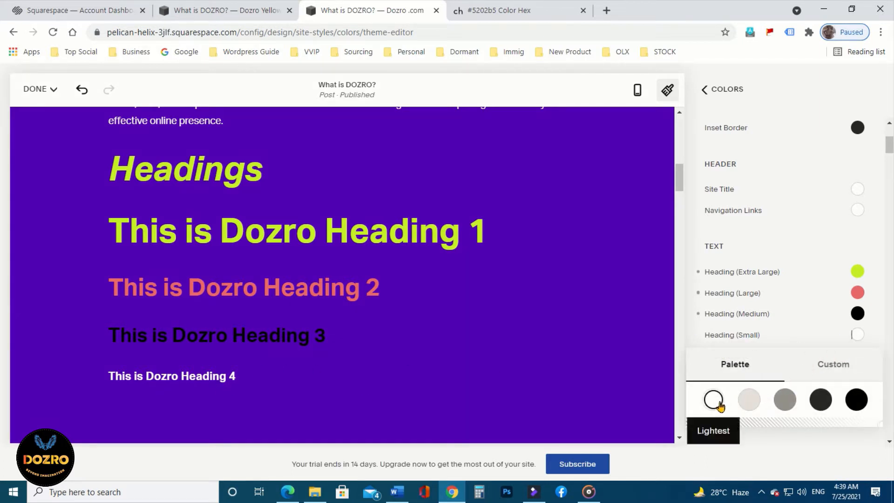
{"action": "left_click", "coordinate": [749, 401]}
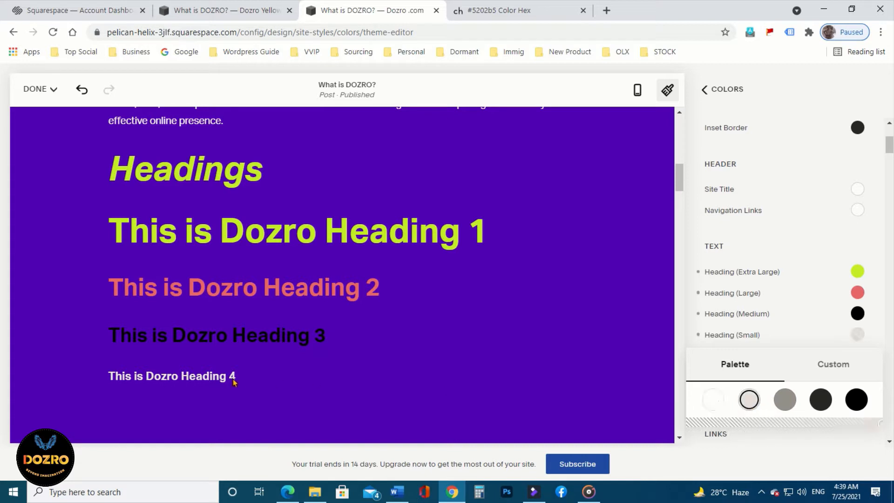
{"action": "left_click", "coordinate": [785, 401]}
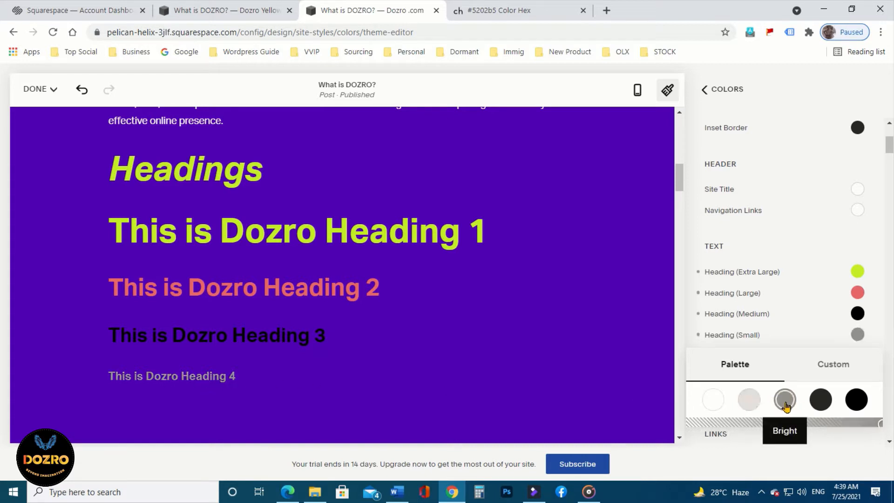
{"action": "left_click", "coordinate": [822, 401]}
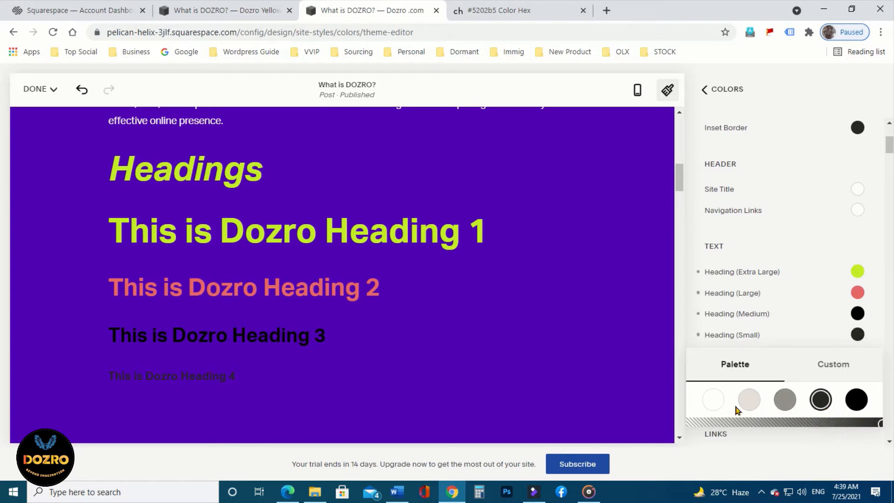
{"action": "left_click", "coordinate": [749, 402]}
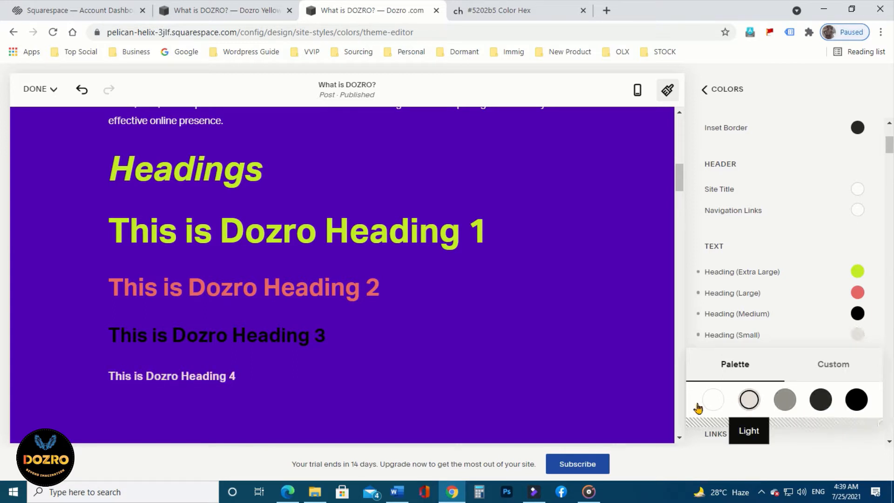
- Set the Paragraph (Large) text to the custom dusty pink hsl(0, 35%, 73%)
{"action": "scroll", "coordinate": [696, 407], "scroll_direction": "down", "scroll_amount": 2}
{"action": "scroll", "coordinate": [435, 329], "scroll_direction": "down", "scroll_amount": 6}
{"action": "scroll", "coordinate": [435, 329], "scroll_direction": "down", "scroll_amount": 1}
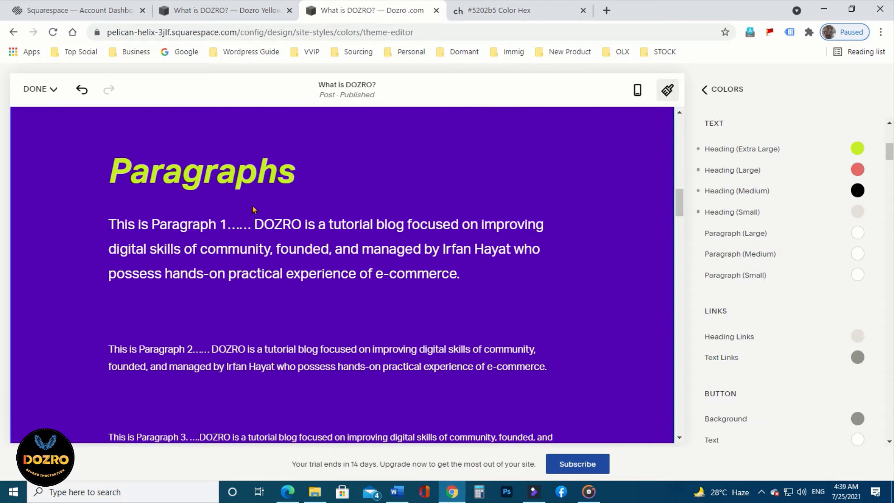
{"action": "scroll", "coordinate": [157, 195], "scroll_direction": "down", "scroll_amount": 2}
{"action": "scroll", "coordinate": [155, 192], "scroll_direction": "up", "scroll_amount": 1}
{"action": "scroll", "coordinate": [155, 192], "scroll_direction": "down", "scroll_amount": 1}
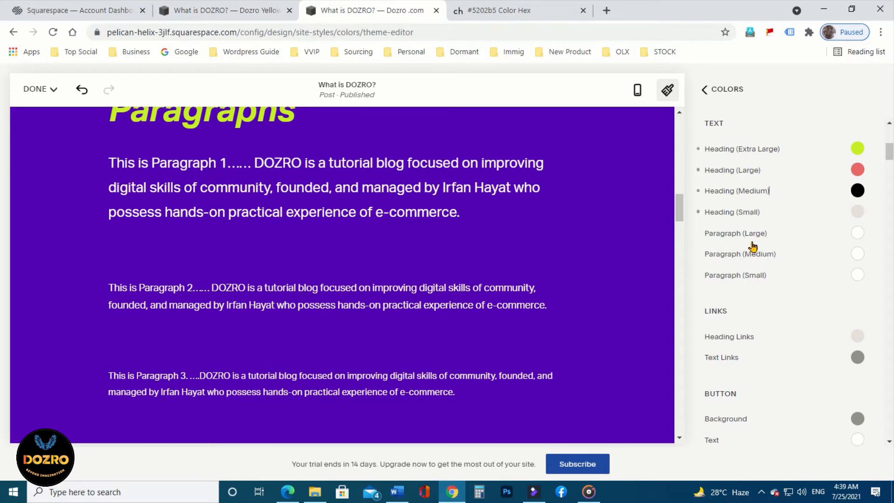
{"action": "left_click", "coordinate": [859, 234]}
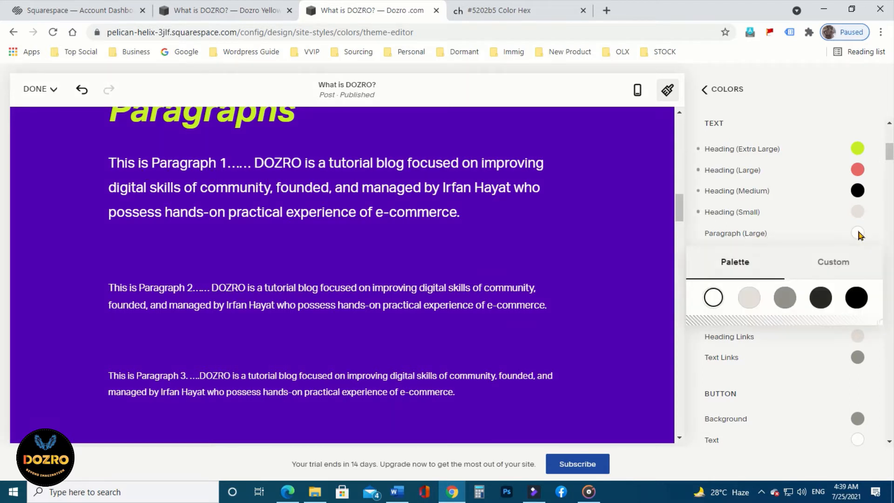
{"action": "left_click", "coordinate": [841, 264]}
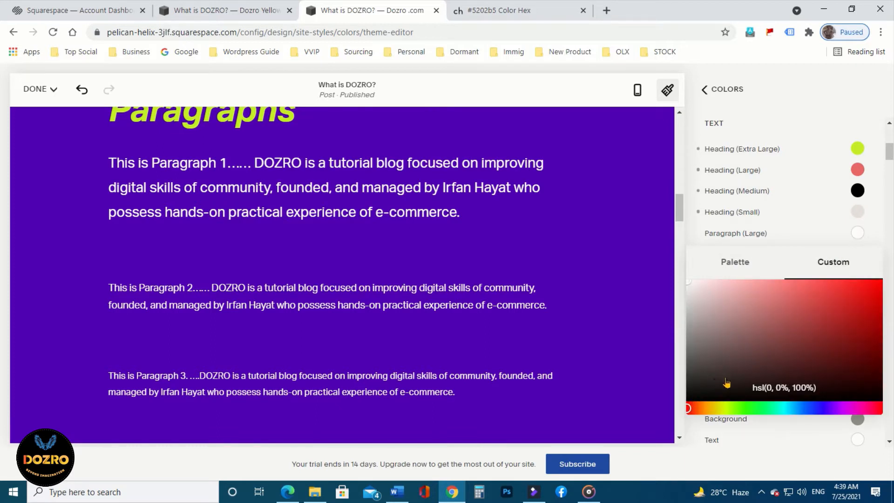
{"action": "left_click", "coordinate": [732, 338]}
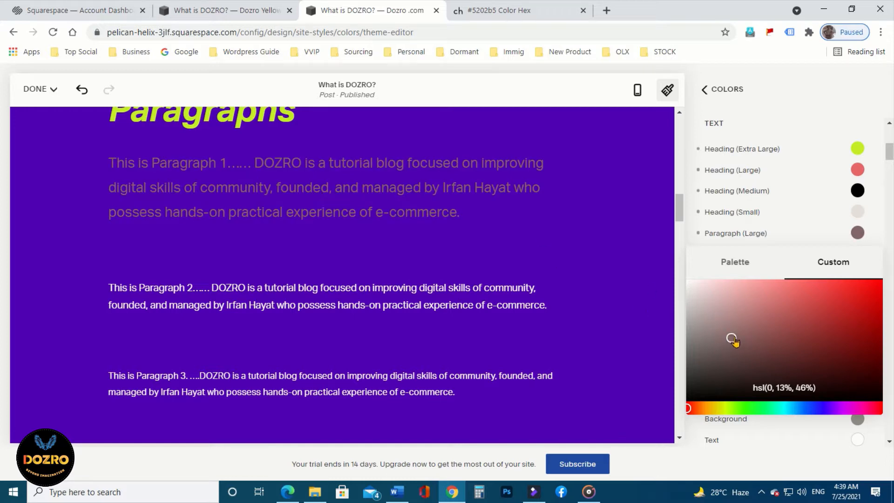
{"action": "left_click", "coordinate": [732, 302]}
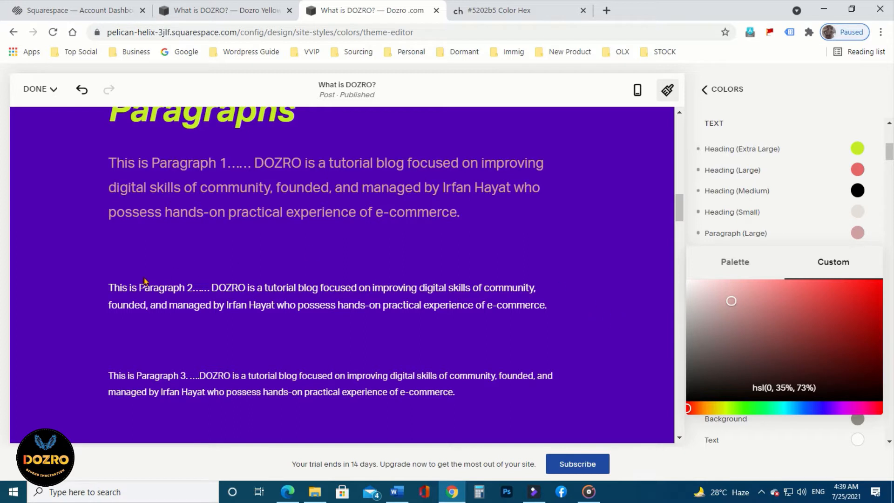
{"action": "left_click", "coordinate": [884, 229]}
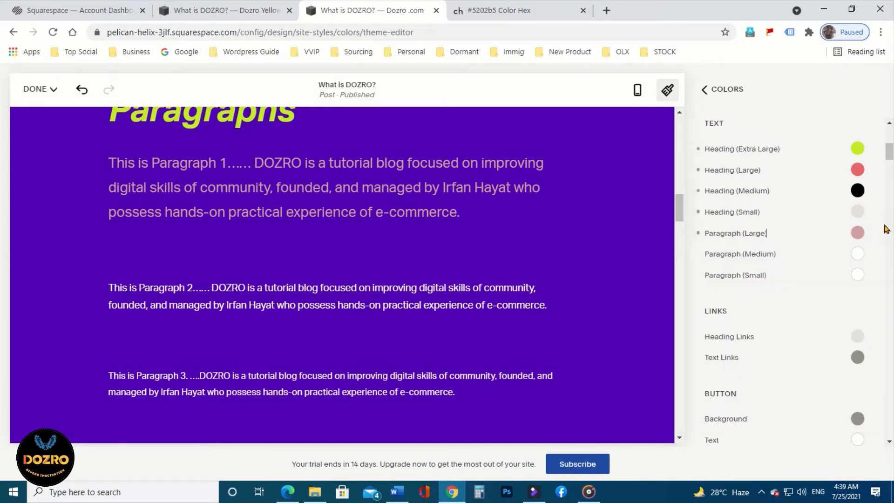
- Try palette colors on the Paragraph (Medium) text, settle on the grey Bright, and open the Paragraph (Small) color for editing
{"action": "left_click", "coordinate": [860, 255]}
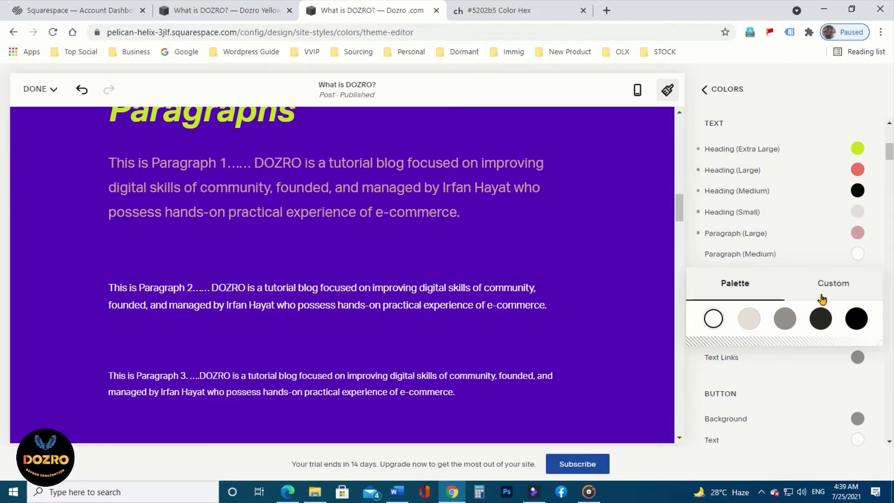
{"action": "left_click", "coordinate": [749, 318]}
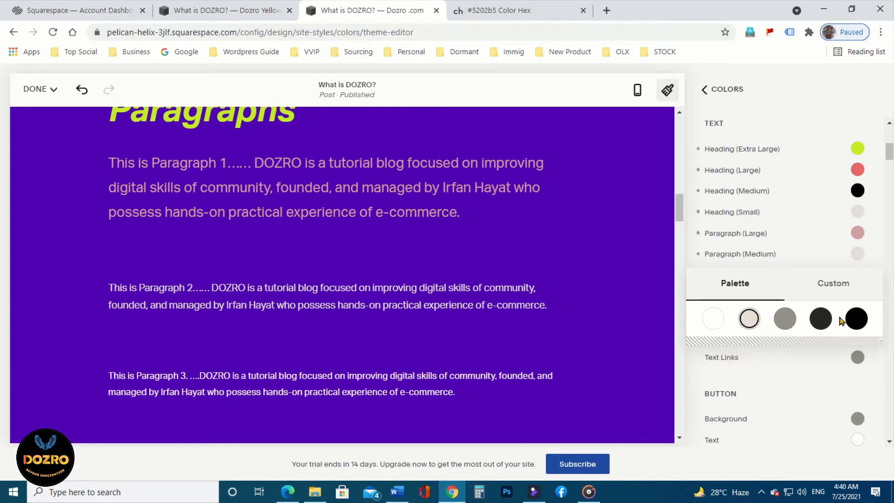
{"action": "left_click", "coordinate": [855, 321]}
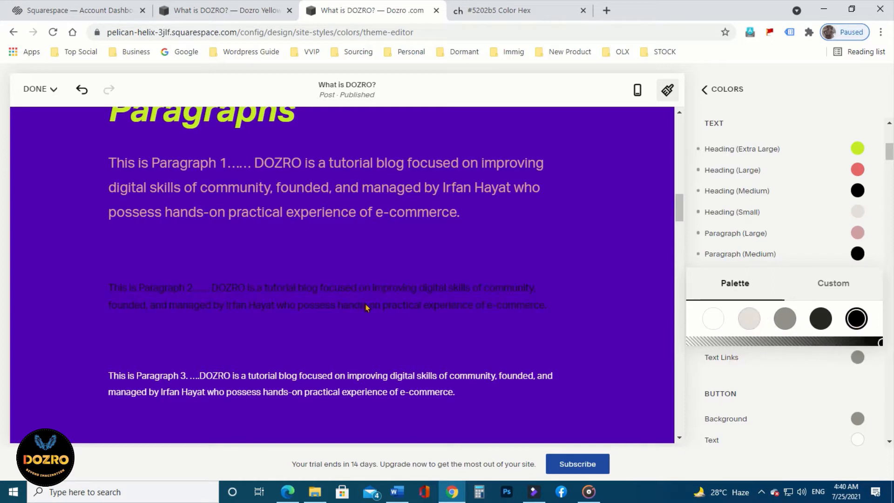
{"action": "left_click", "coordinate": [786, 319]}
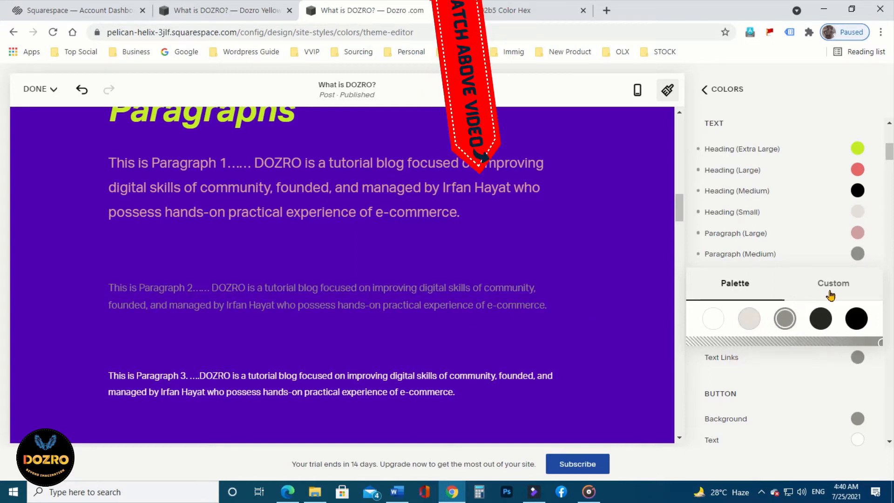
{"action": "left_click", "coordinate": [891, 283]}
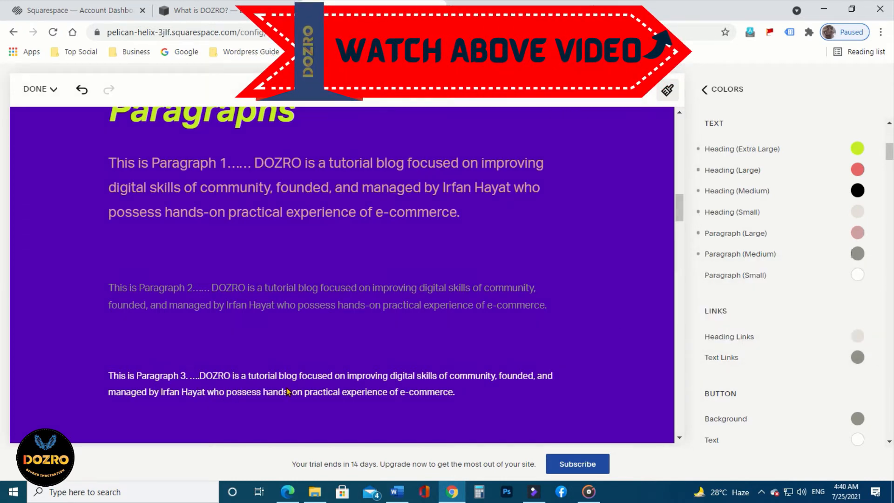
{"action": "left_click", "coordinate": [862, 277]}
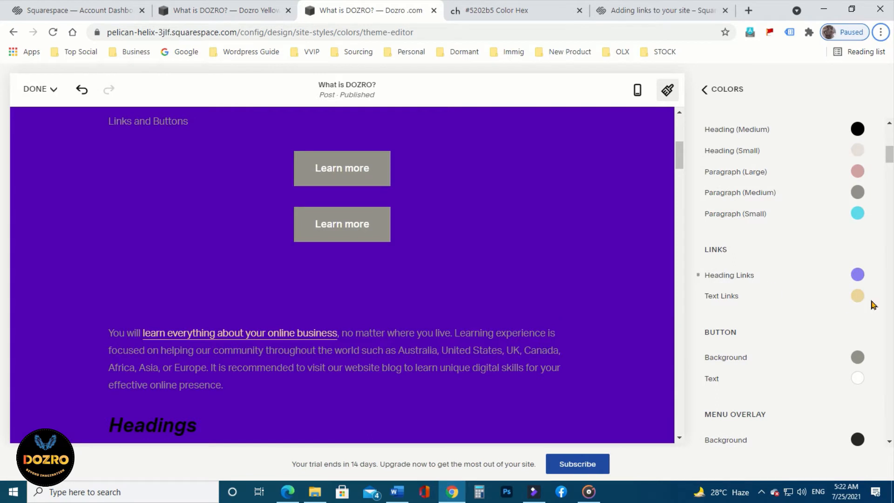
- Set the Text Links color to the custom dark yellow hsl(49, 44%, 52%)
{"action": "left_click", "coordinate": [856, 298]}
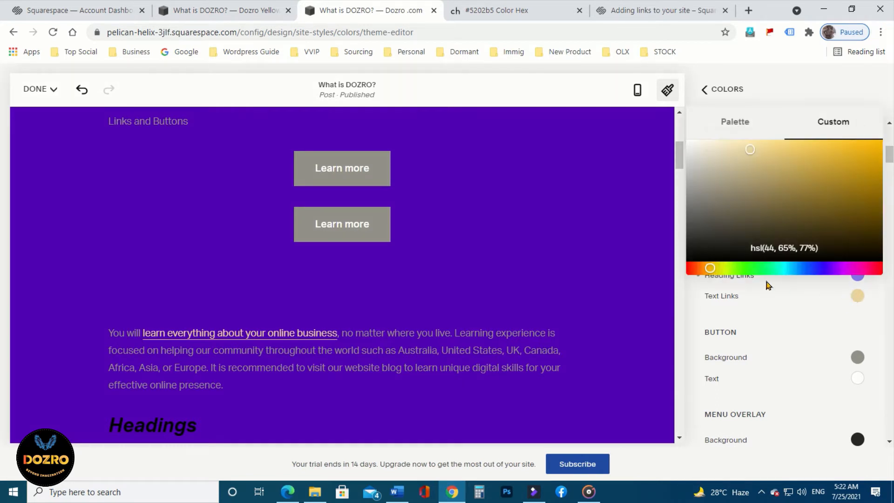
{"action": "mouse_move", "coordinate": [714, 272]}
{"action": "left_mouse_down"}
{"action": "mouse_move", "coordinate": [732, 274]}
{"action": "mouse_move", "coordinate": [713, 273]}
{"action": "left_mouse_up"}
{"action": "left_click_drag", "start_coordinate": [754, 152], "coordinate": [800, 173]}
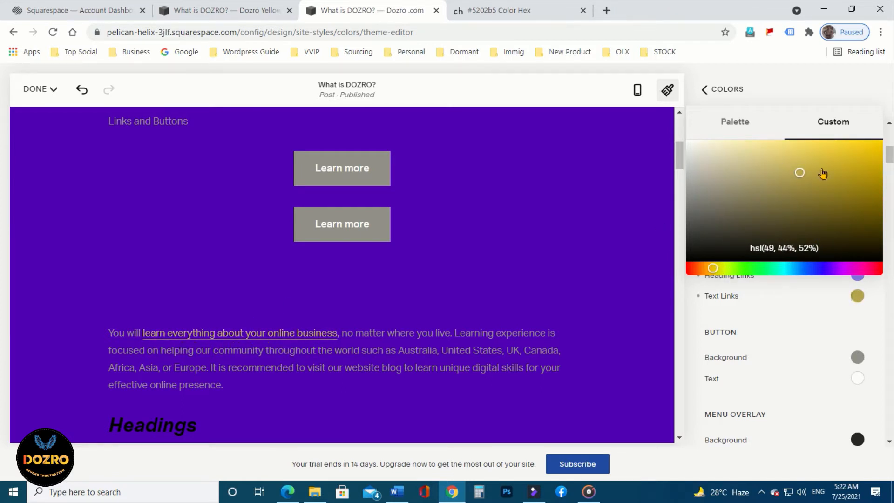
- Try a greyer shade for the Text Links color and settle on a bright golden yellow
{"action": "left_click_drag", "start_coordinate": [801, 176], "coordinate": [739, 224]}
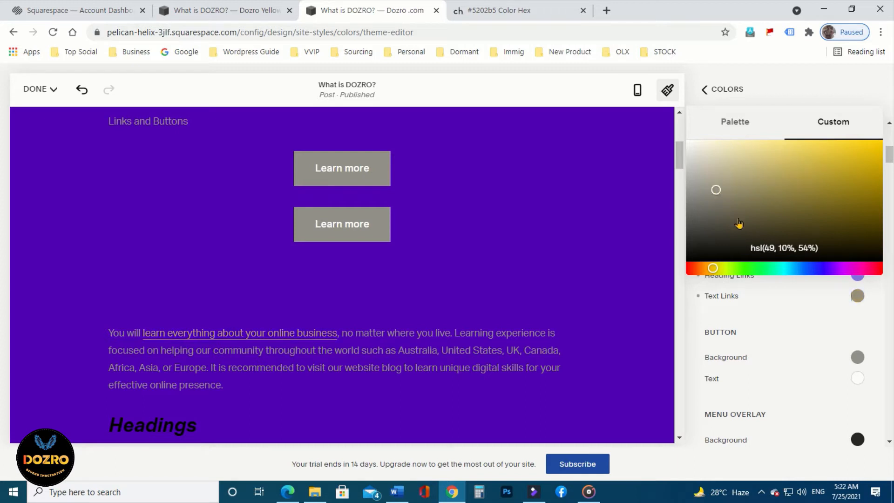
{"action": "left_click", "coordinate": [738, 219]}
{"action": "left_click_drag", "start_coordinate": [820, 190], "coordinate": [853, 147]}
{"action": "left_click", "coordinate": [875, 149]}
{"action": "left_click", "coordinate": [875, 149]}
{"action": "left_click", "coordinate": [885, 311]}
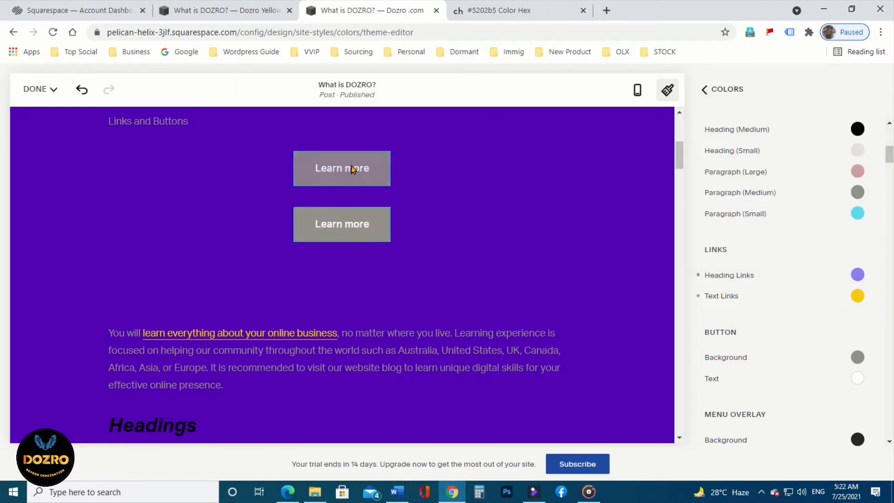
- Set the Button Background to the custom yellow hsl(64, 97%, 61%) and the Button Text to a very dark red
{"action": "scroll", "coordinate": [340, 172], "scroll_direction": "up", "scroll_amount": 3}
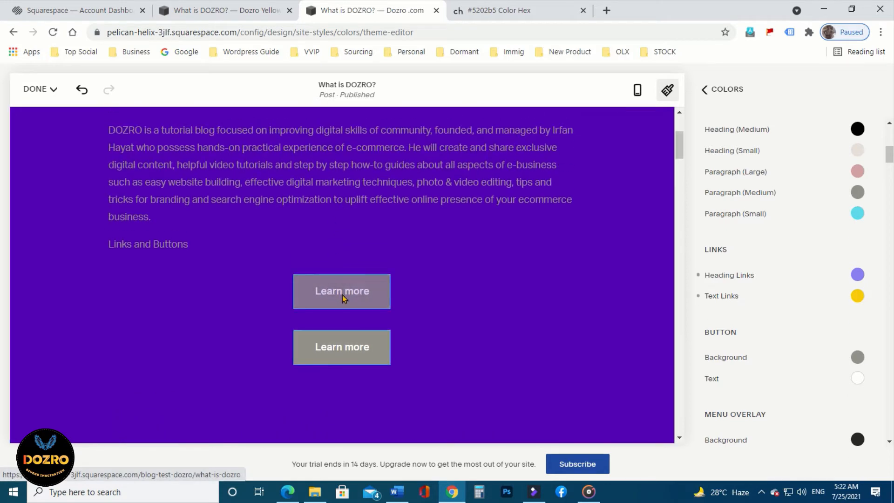
{"action": "scroll", "coordinate": [495, 263], "scroll_direction": "up", "scroll_amount": 5}
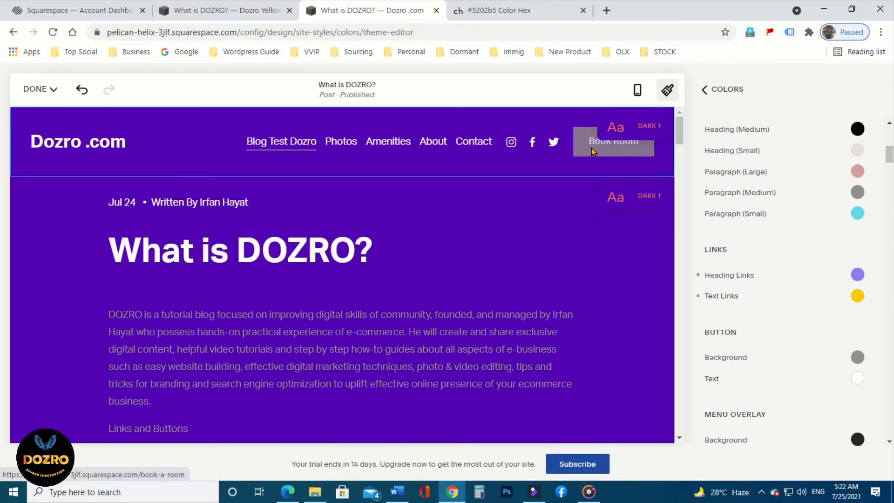
{"action": "scroll", "coordinate": [624, 186], "scroll_direction": "down", "scroll_amount": 5}
{"action": "scroll", "coordinate": [792, 280], "scroll_direction": "down", "scroll_amount": 3}
{"action": "left_click", "coordinate": [862, 236]}
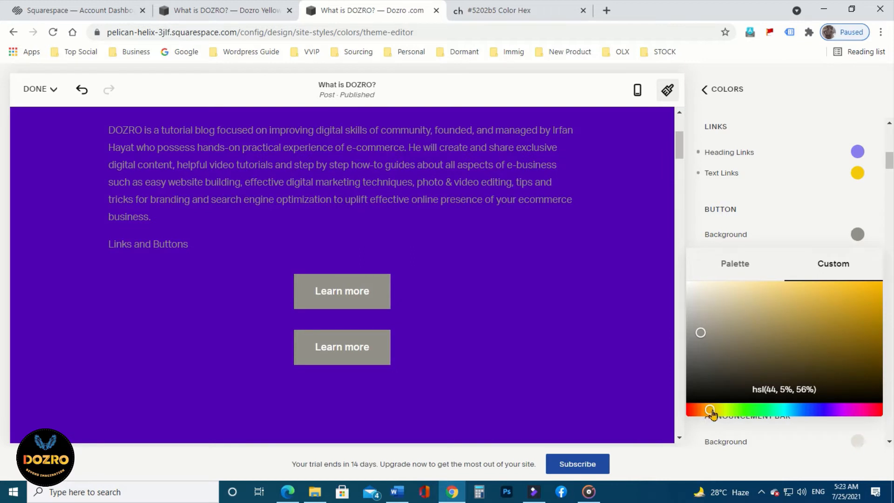
{"action": "left_click_drag", "start_coordinate": [713, 413], "coordinate": [721, 412]}
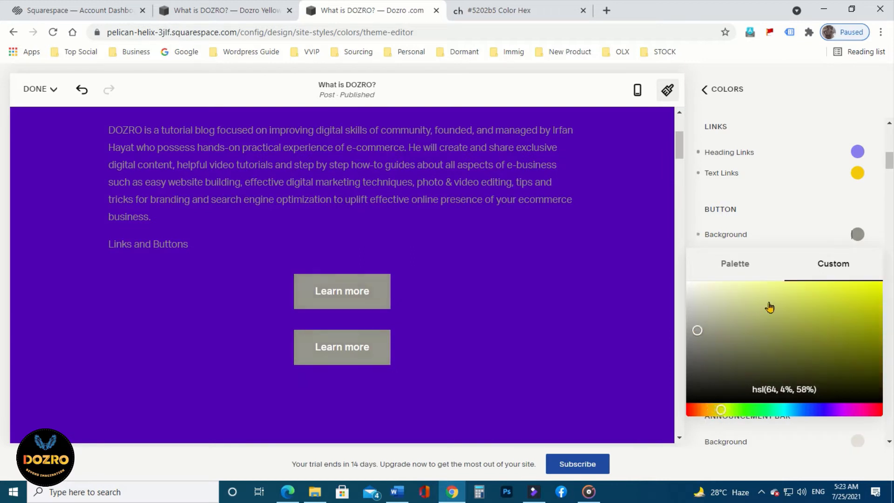
{"action": "left_click_drag", "start_coordinate": [751, 315], "coordinate": [838, 284]}
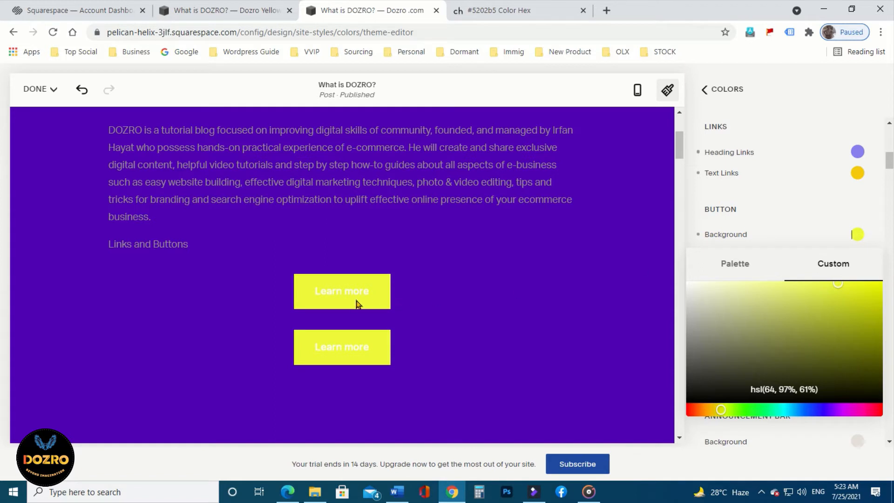
{"action": "left_click", "coordinate": [891, 267]}
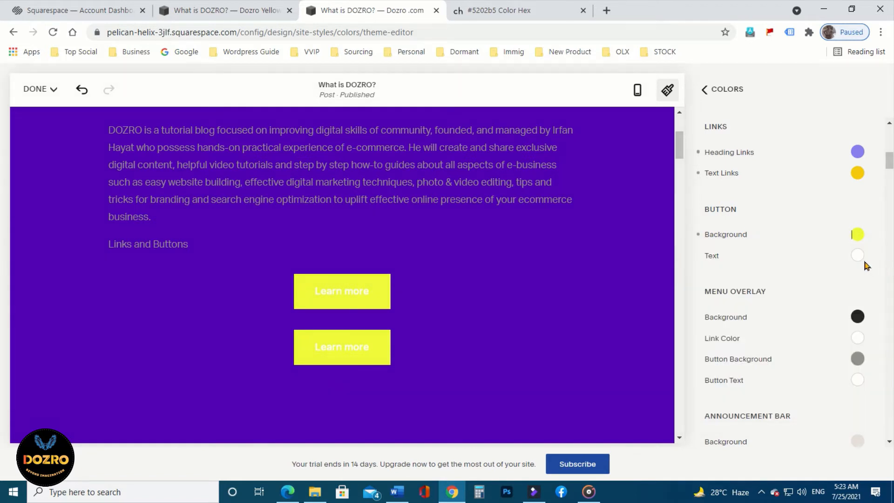
{"action": "left_click", "coordinate": [858, 257]}
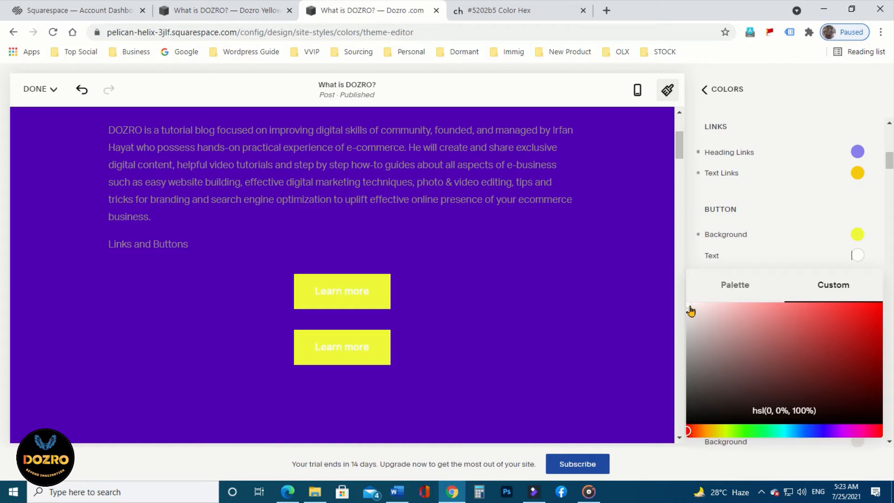
{"action": "left_click_drag", "start_coordinate": [709, 409], "coordinate": [744, 416]}
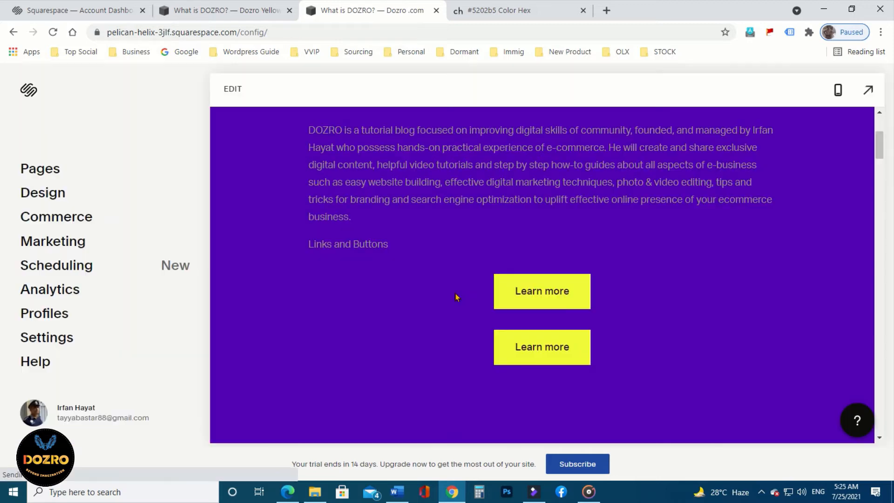
- Go to the site's Photos page and open it for editing
{"action": "scroll", "coordinate": [451, 230], "scroll_direction": "up", "scroll_amount": 4}
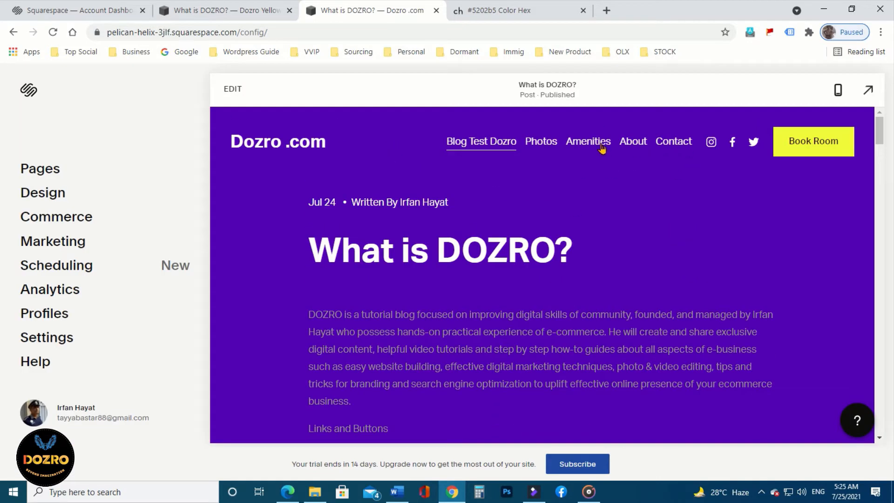
{"action": "left_click", "coordinate": [552, 142]}
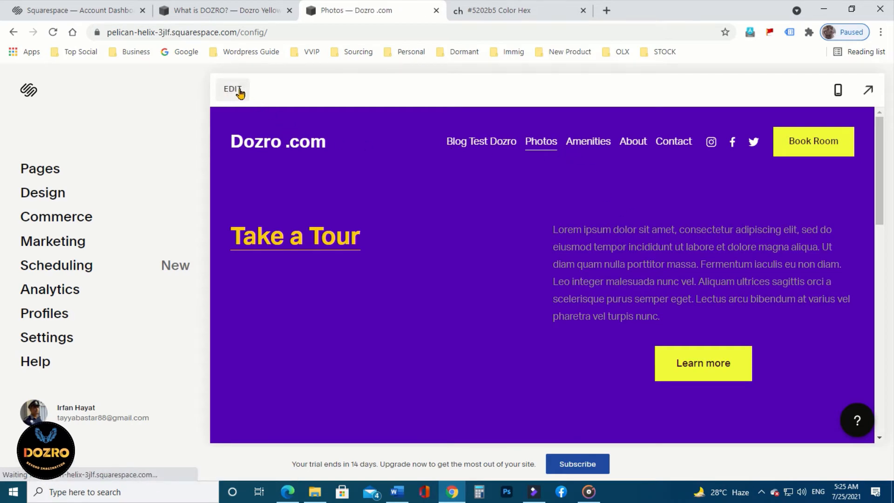
{"action": "left_click", "coordinate": [231, 91]}
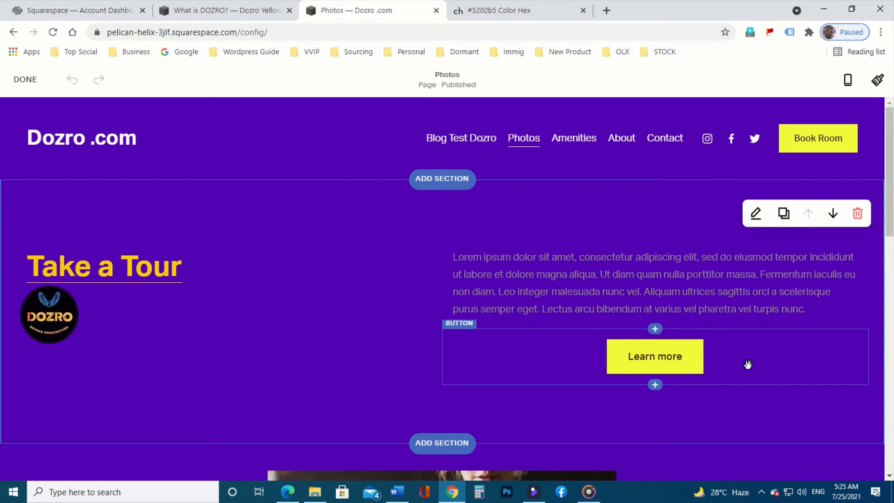
- Add a Text section with a small centered paragraph below the Take a Tour section
{"action": "scroll", "coordinate": [753, 375], "scroll_direction": "down", "scroll_amount": 3}
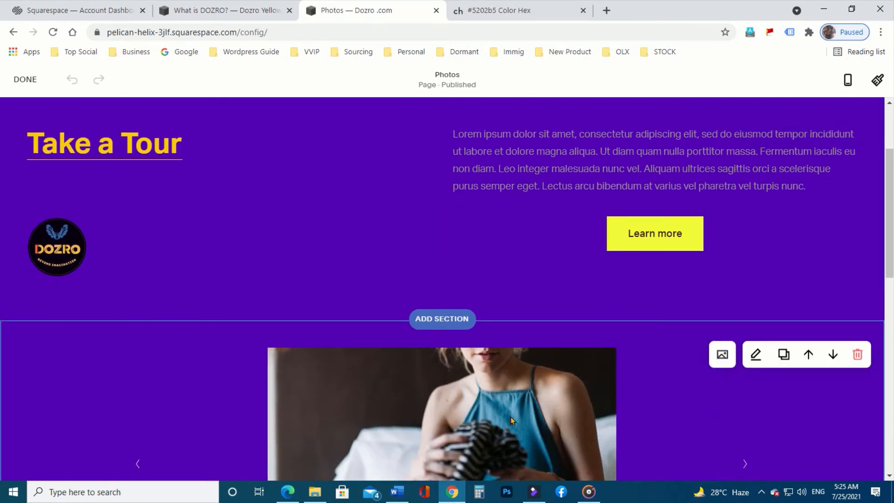
{"action": "scroll", "coordinate": [515, 420], "scroll_direction": "down", "scroll_amount": 1}
{"action": "scroll", "coordinate": [629, 382], "scroll_direction": "up", "scroll_amount": 3}
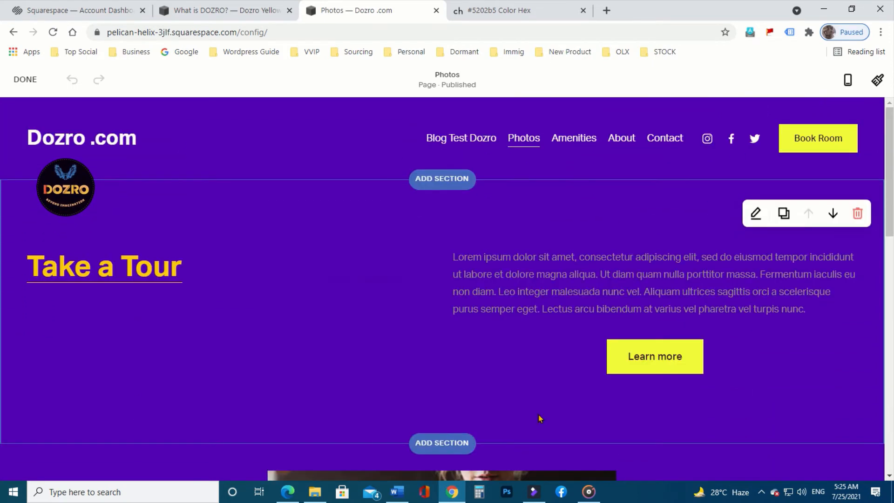
{"action": "left_click", "coordinate": [443, 442]}
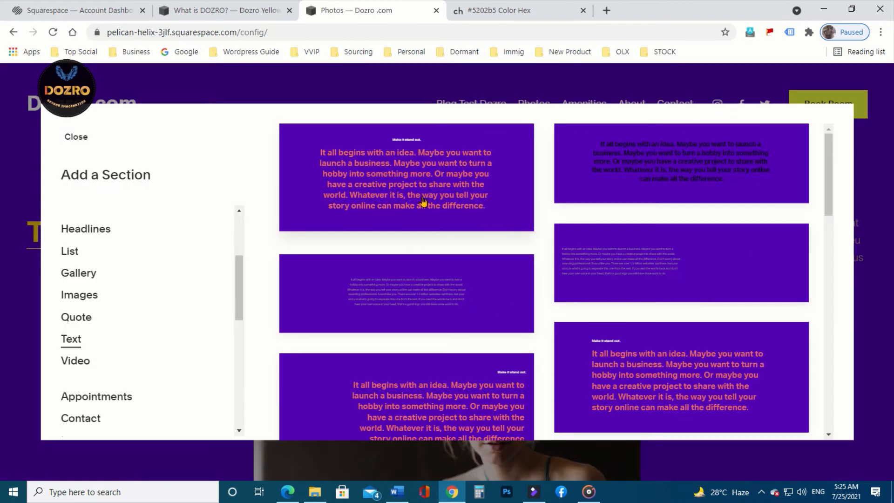
{"action": "left_click", "coordinate": [410, 295]}
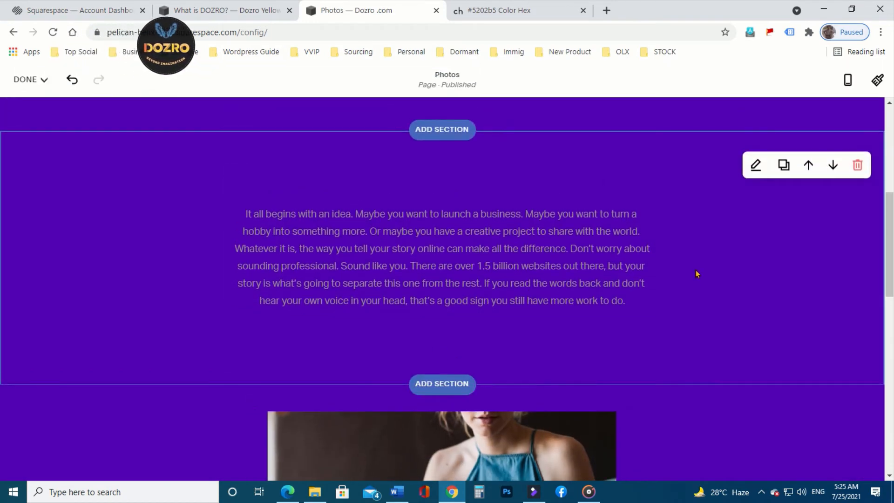
- Insert a Button block above the paragraph in the new text section, keeping its default content
{"action": "scroll", "coordinate": [696, 273], "scroll_direction": "up", "scroll_amount": 4}
{"action": "scroll", "coordinate": [458, 335], "scroll_direction": "down", "scroll_amount": 1}
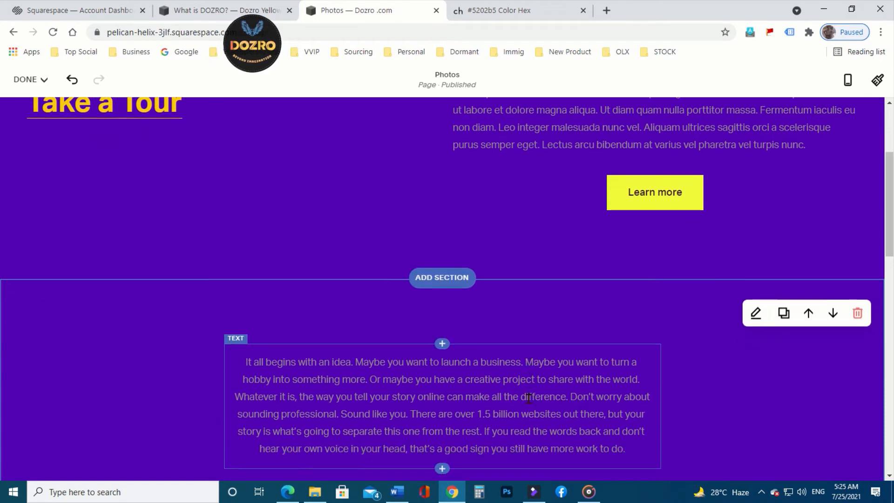
{"action": "left_click", "coordinate": [443, 319]}
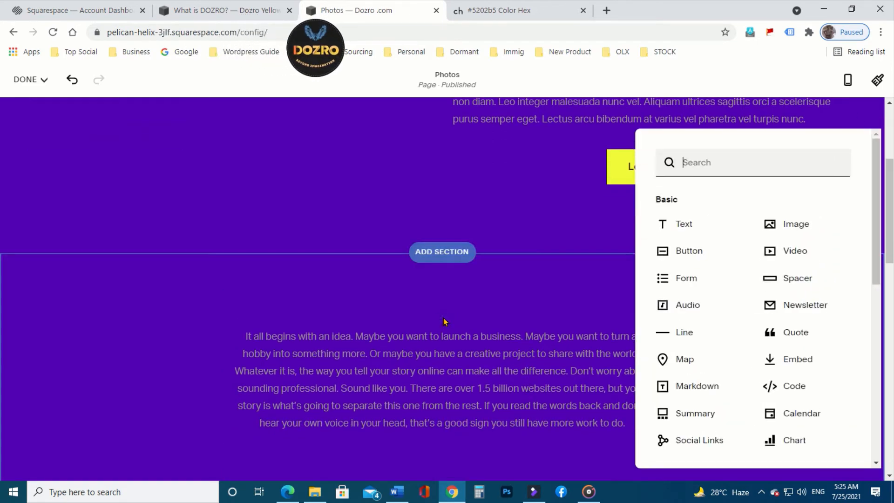
{"action": "left_click", "coordinate": [697, 256]}
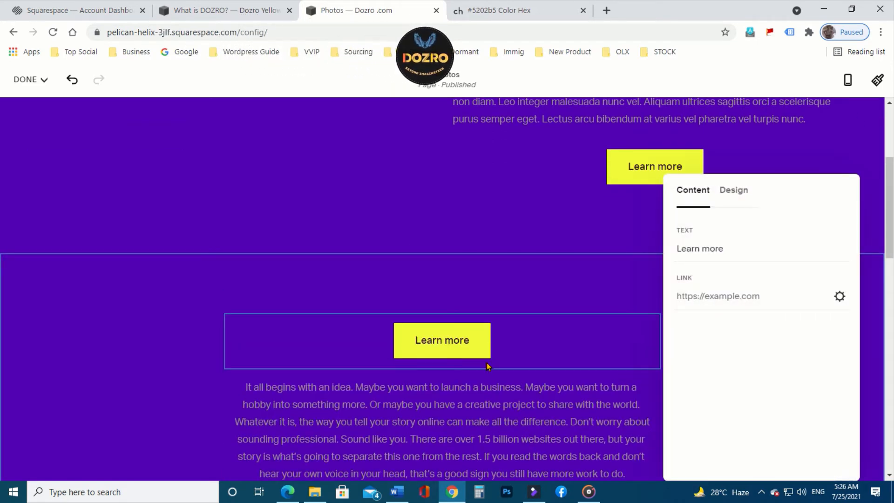
{"action": "left_click", "coordinate": [223, 231]}
- Apply the Darkest 1 color theme to the new text section
{"action": "left_click", "coordinate": [756, 288]}
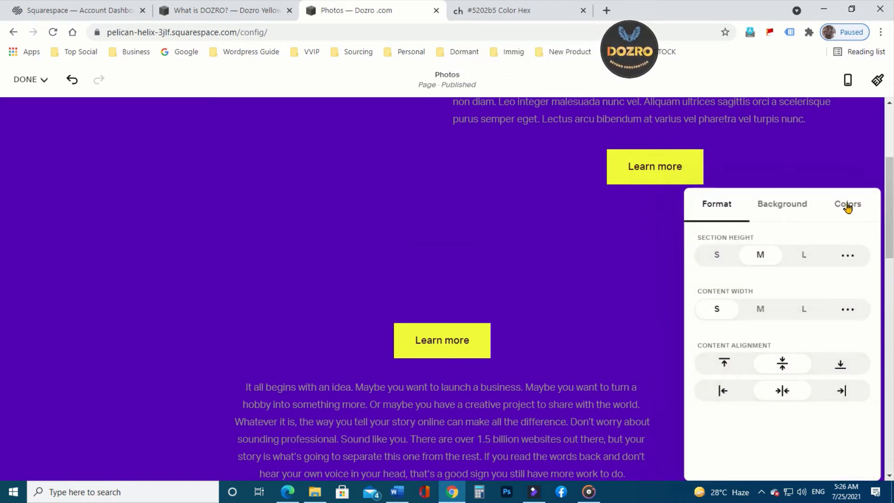
{"action": "left_click", "coordinate": [848, 205]}
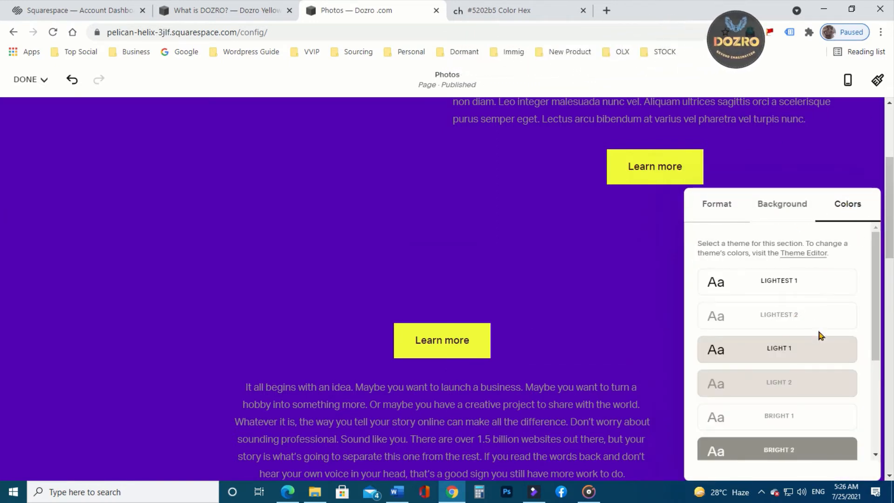
{"action": "scroll", "coordinate": [826, 354], "scroll_direction": "down", "scroll_amount": 3}
{"action": "scroll", "coordinate": [826, 362], "scroll_direction": "down", "scroll_amount": 1}
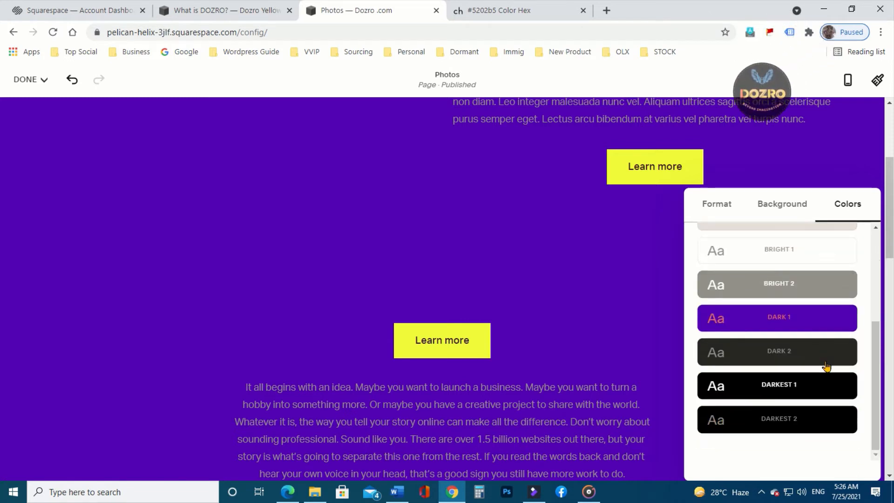
{"action": "left_click", "coordinate": [825, 394]}
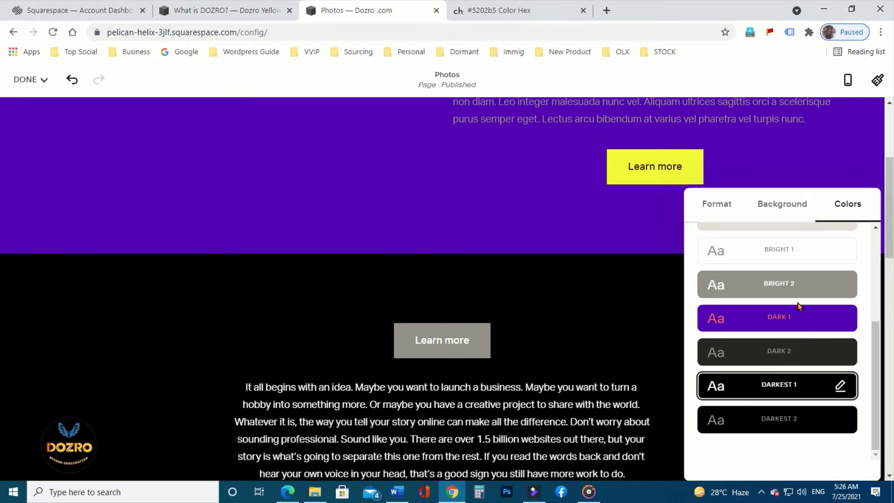
{"action": "scroll", "coordinate": [797, 302], "scroll_direction": "up", "scroll_amount": 3}
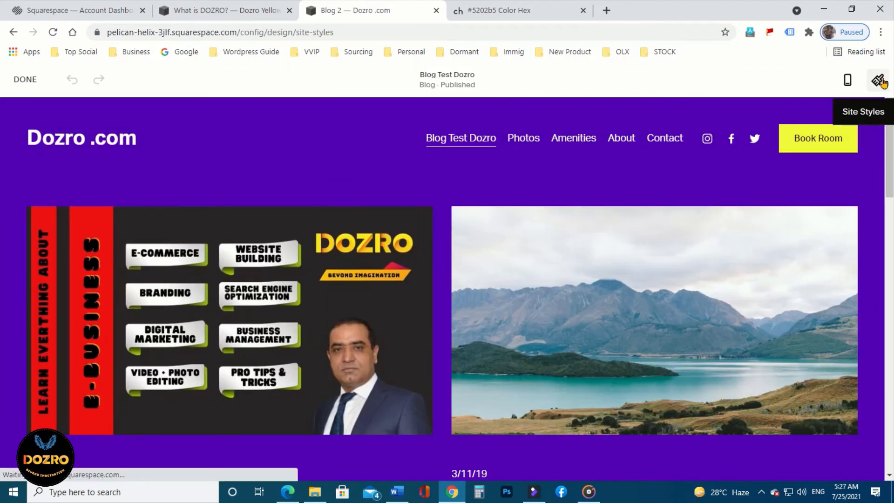
- Open the Dark 1 color theme for editing in the site styles from the Blog Test Dozro page
{"action": "left_click", "coordinate": [878, 79]}
{"action": "left_click", "coordinate": [733, 216]}
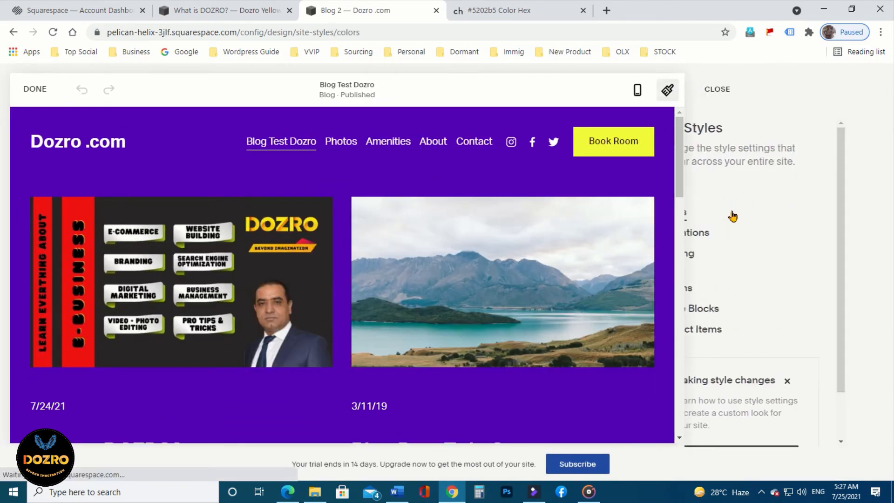
{"action": "scroll", "coordinate": [817, 343], "scroll_direction": "down", "scroll_amount": 5}
{"action": "left_click", "coordinate": [848, 314]}
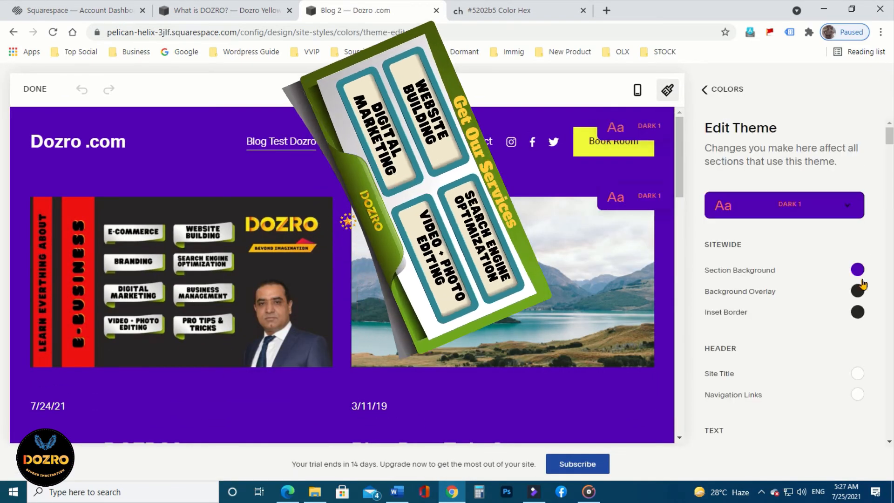
- Look through the Dark 1 theme's color settings for buttons, menu overlay, announcement bar, galleries, image and text sections, and list sections
{"action": "scroll", "coordinate": [863, 284], "scroll_direction": "down", "scroll_amount": 10}
{"action": "scroll", "coordinate": [870, 347], "scroll_direction": "down", "scroll_amount": 3}
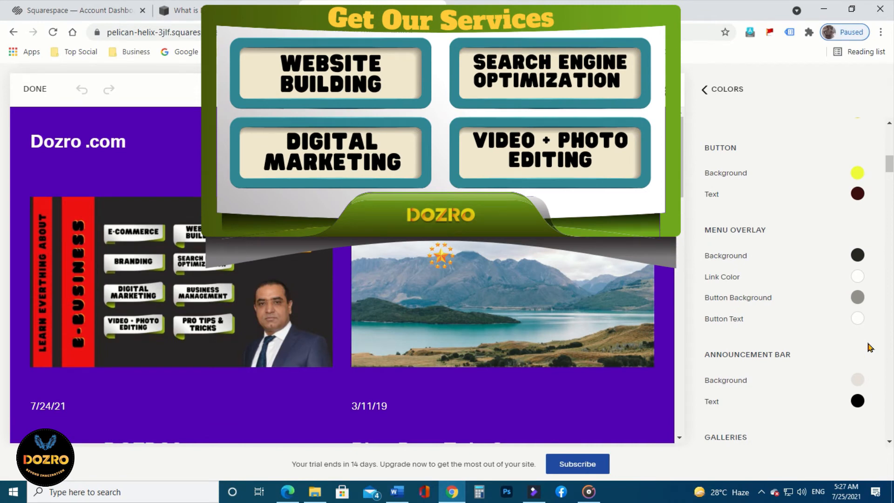
{"action": "scroll", "coordinate": [729, 343], "scroll_direction": "down", "scroll_amount": 3}
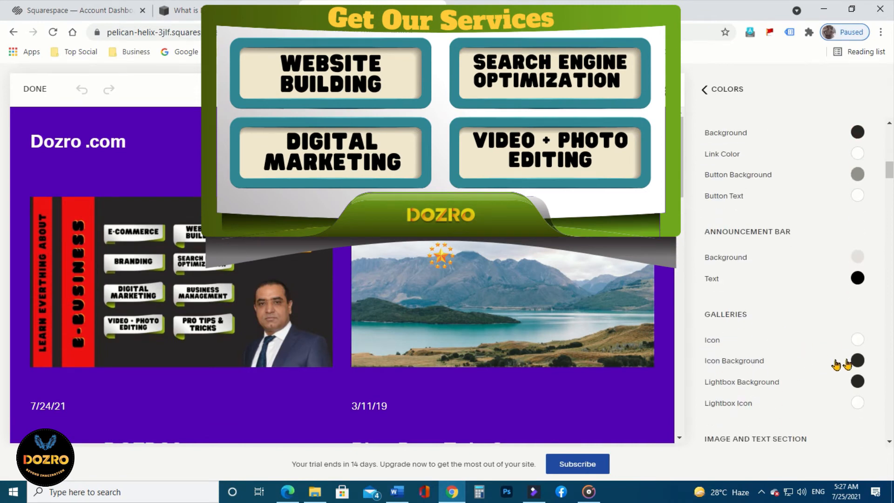
{"action": "scroll", "coordinate": [824, 366], "scroll_direction": "down", "scroll_amount": 4}
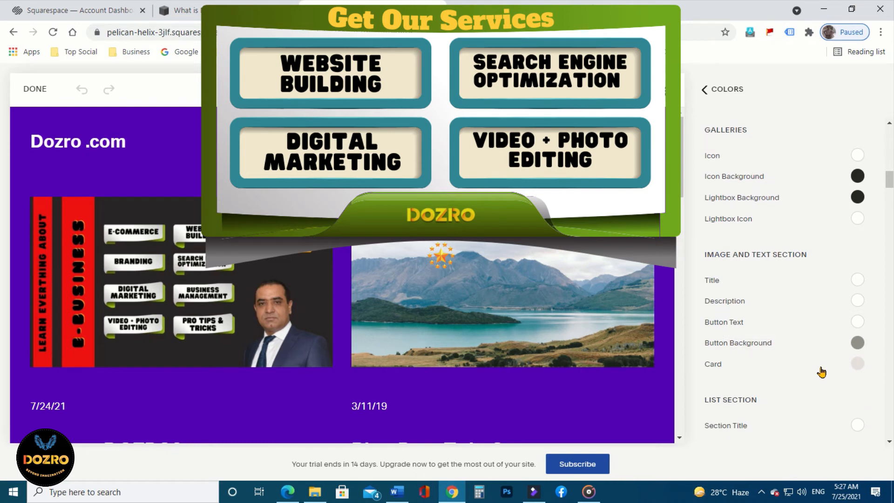
{"action": "scroll", "coordinate": [827, 359], "scroll_direction": "down", "scroll_amount": 1}
{"action": "scroll", "coordinate": [826, 360], "scroll_direction": "down", "scroll_amount": 3}
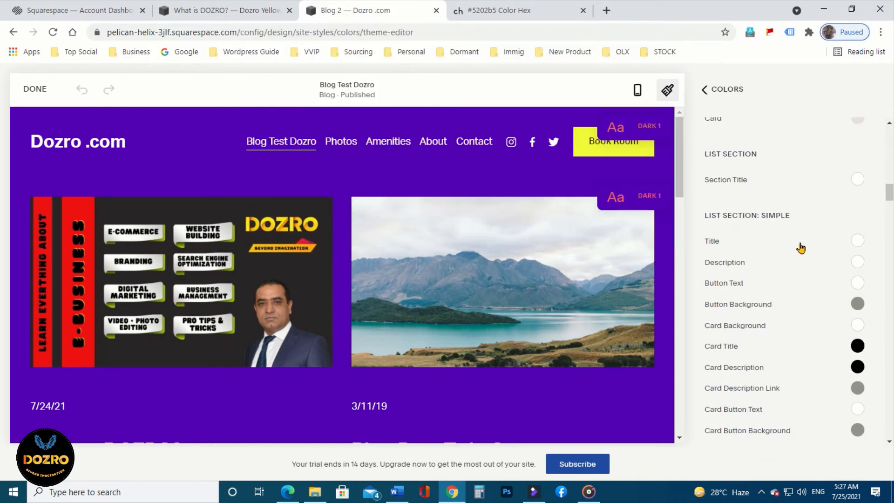
{"action": "scroll", "coordinate": [790, 356], "scroll_direction": "down", "scroll_amount": 6}
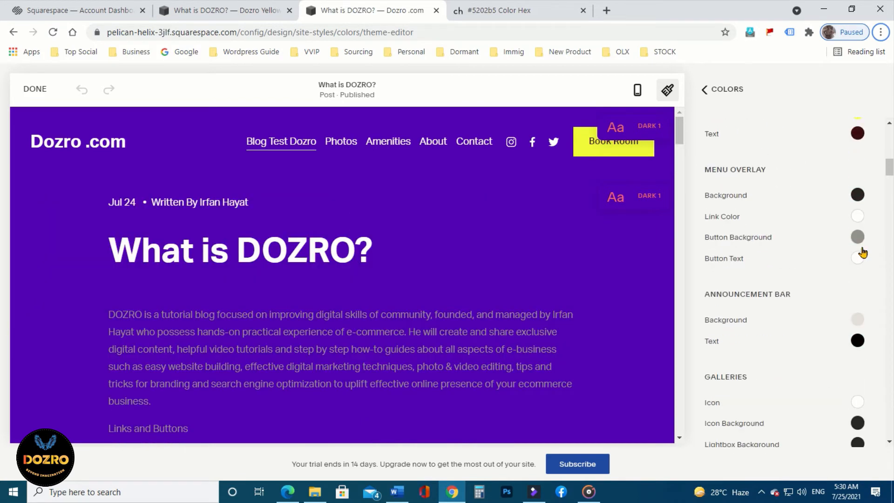
- Open the custom color picker for the header's Navigation Links in the Dark 1 theme
{"action": "scroll", "coordinate": [816, 243], "scroll_direction": "up", "scroll_amount": 5}
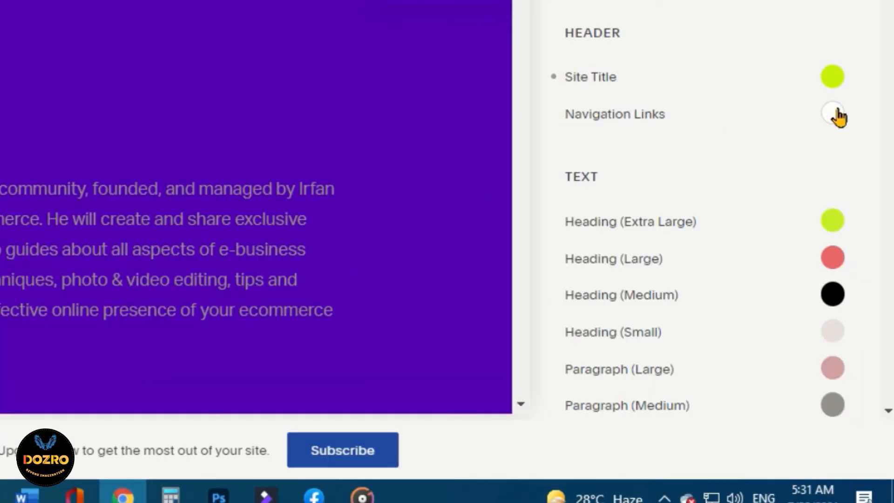
{"action": "left_click", "coordinate": [859, 278]}
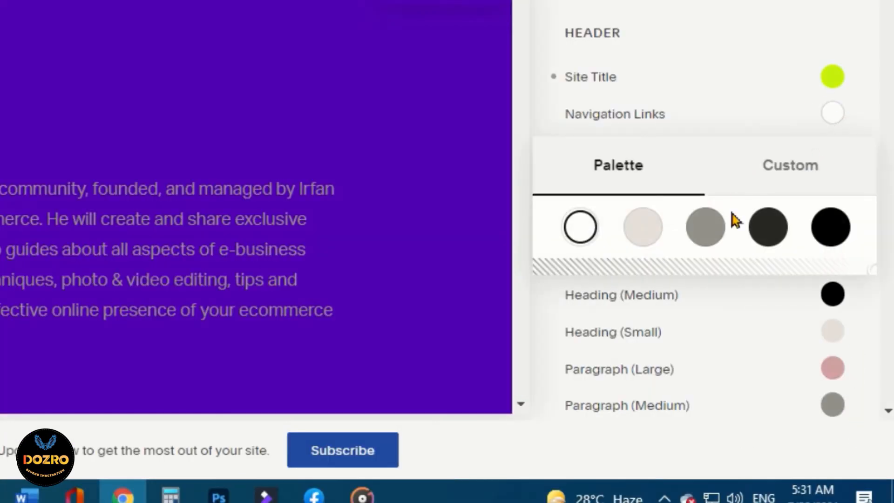
{"action": "left_click", "coordinate": [781, 168]}
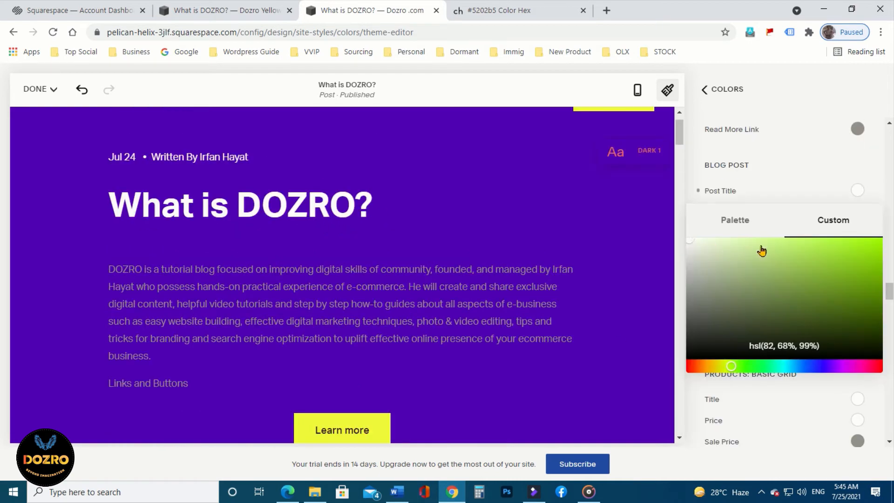
- Try custom colors hsl(82, 96%, 54%) and hsl(61, 88%, 54%) on the blog post's Post Title and undo the change
{"action": "left_click_drag", "start_coordinate": [762, 251], "coordinate": [843, 247]}
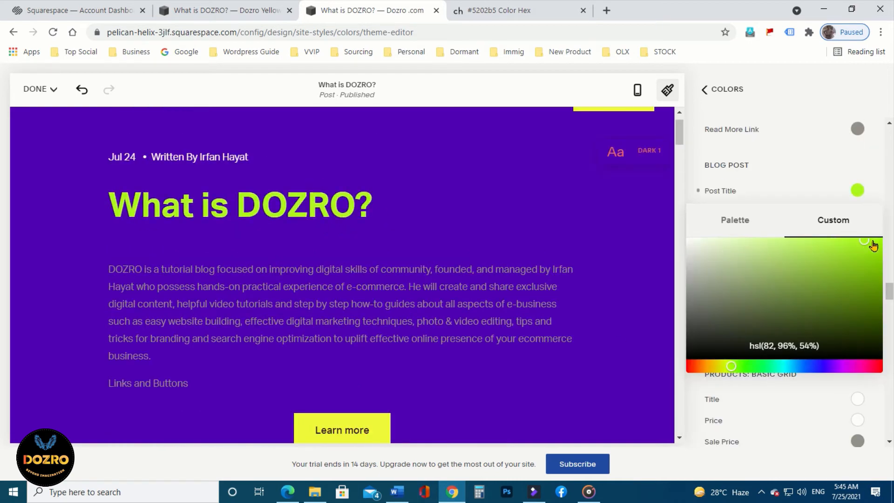
{"action": "left_click", "coordinate": [721, 368]}
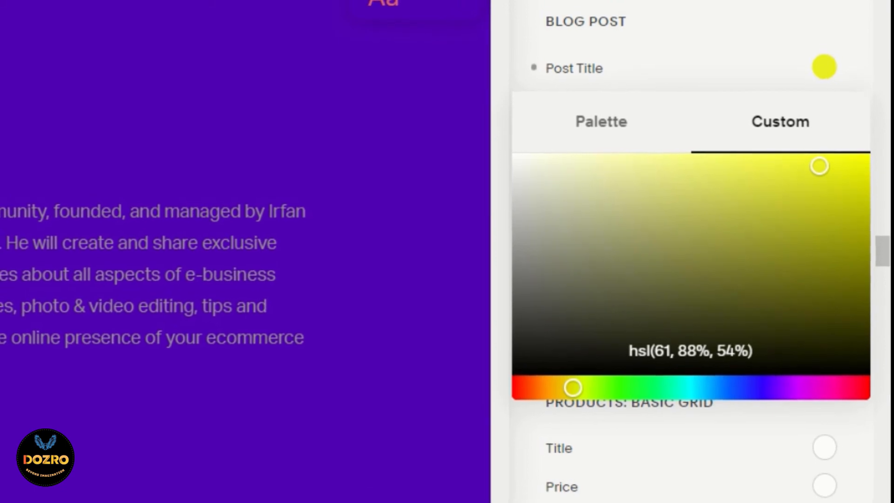
{"action": "left_click", "coordinate": [814, 61]}
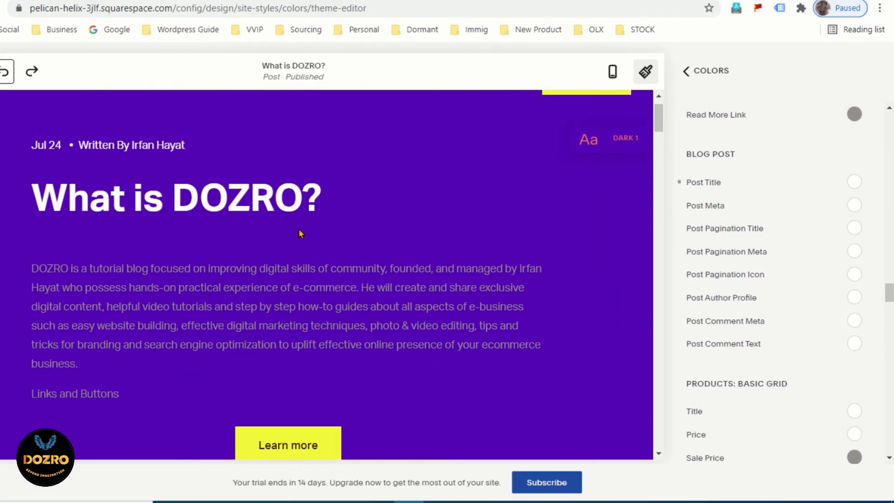
- Adjust the quote block's Text color with custom shades, including black at hsl(0, 93%, 0%)
{"action": "scroll", "coordinate": [728, 227], "scroll_direction": "down", "scroll_amount": 7}
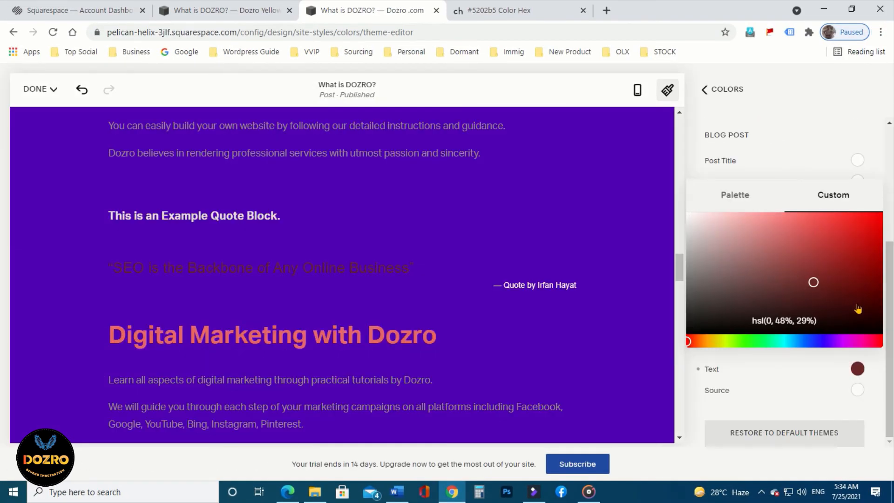
{"action": "left_click_drag", "start_coordinate": [868, 328], "coordinate": [877, 339]}
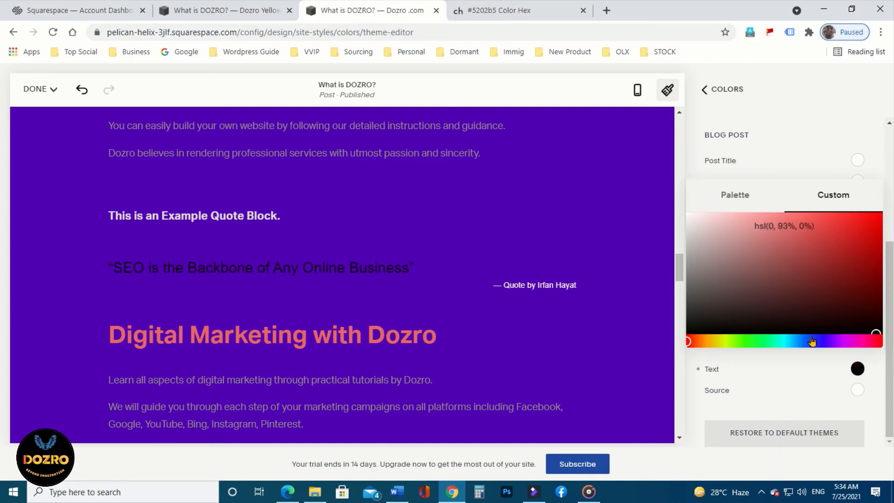
{"action": "left_click_drag", "start_coordinate": [775, 334], "coordinate": [713, 223]}
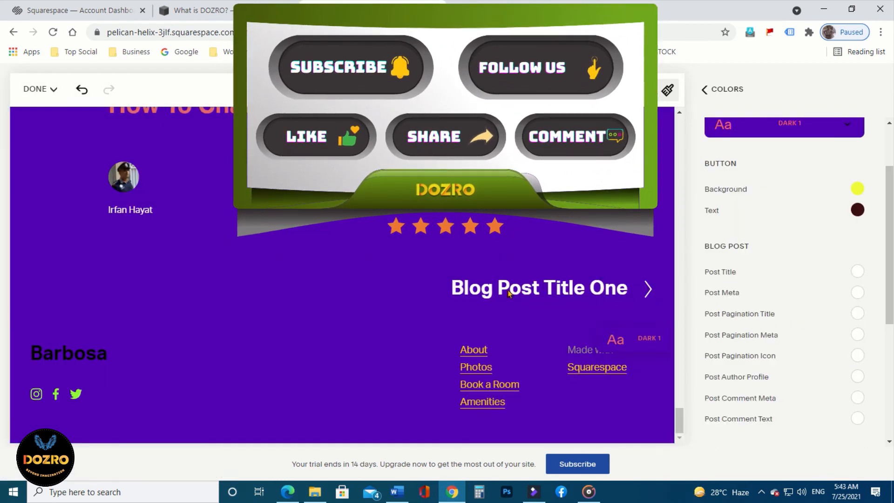
- Try the Dark palette color on the Post Pagination Title and light beige on the Post Pagination Icon, undoing each change
{"action": "left_click", "coordinate": [858, 314]}
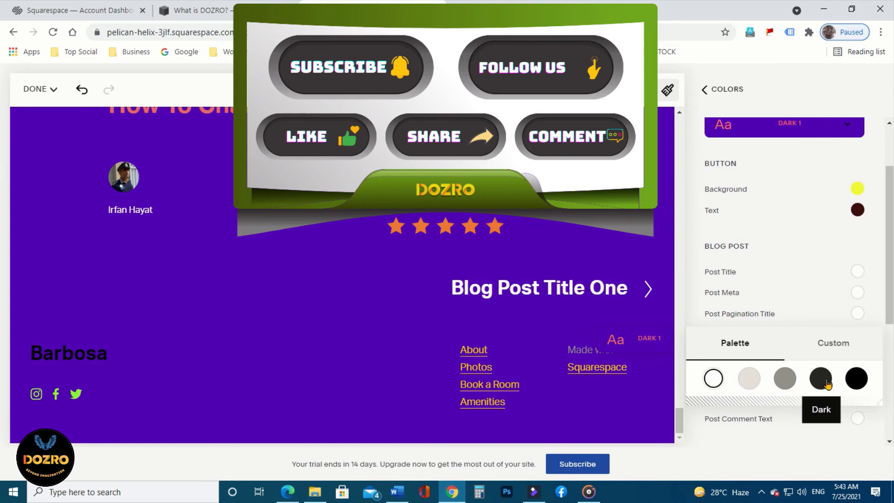
{"action": "left_click", "coordinate": [821, 378]}
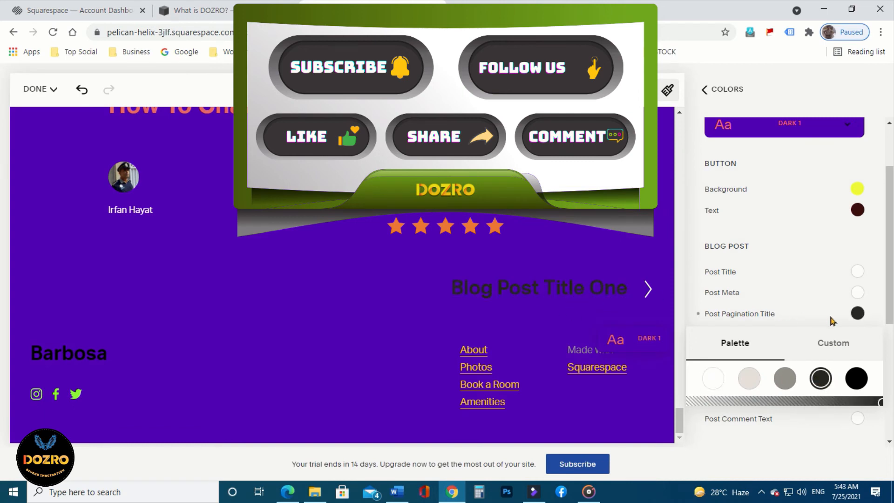
{"action": "left_click", "coordinate": [81, 91]}
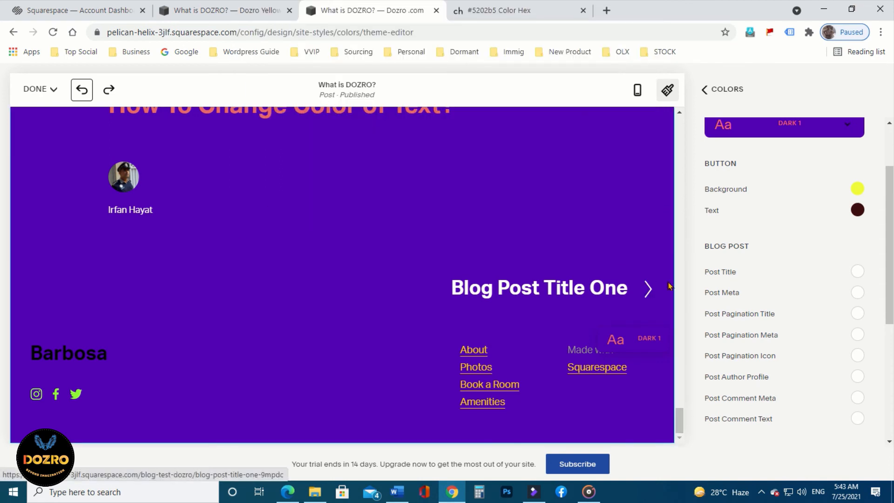
{"action": "left_click", "coordinate": [858, 357]}
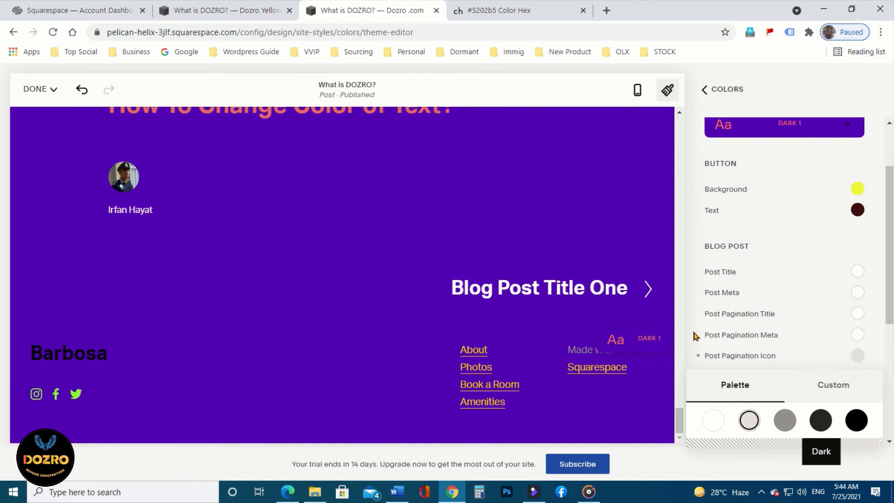
{"action": "left_click", "coordinate": [81, 91]}
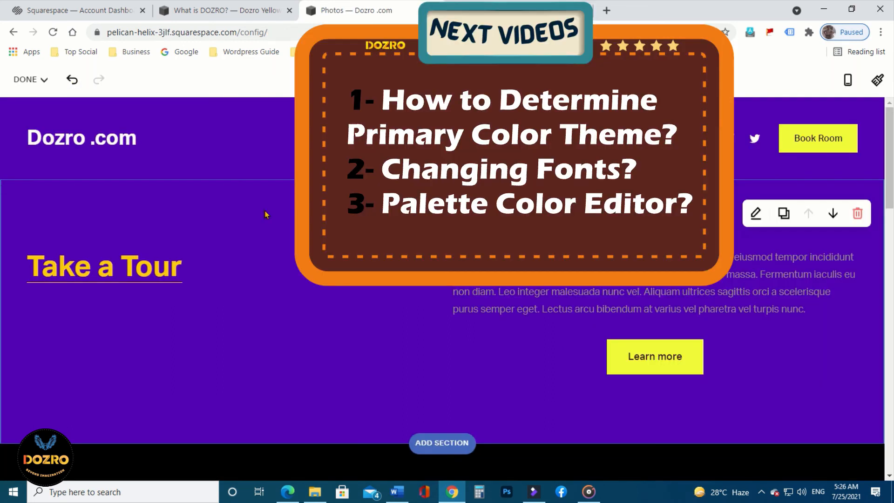
- Discard the unsaved changes on the Photos page
{"action": "mouse_move", "coordinate": [42, 92]}
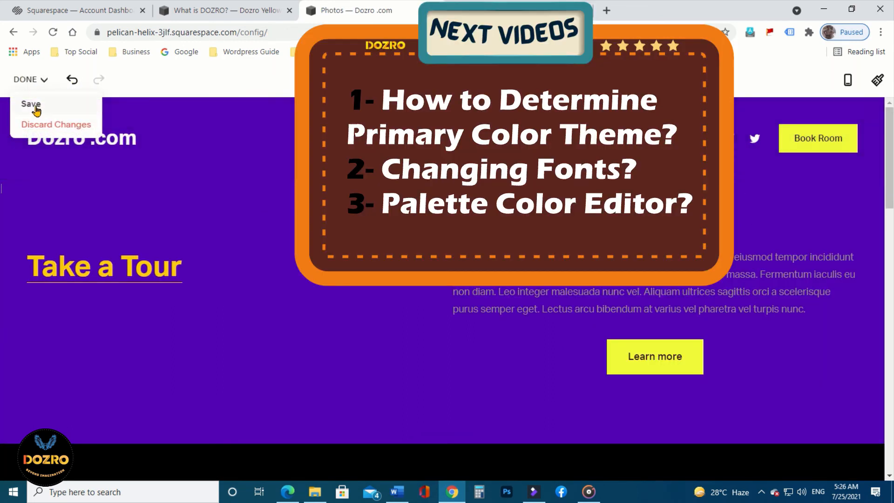
{"action": "left_click", "coordinate": [42, 126]}
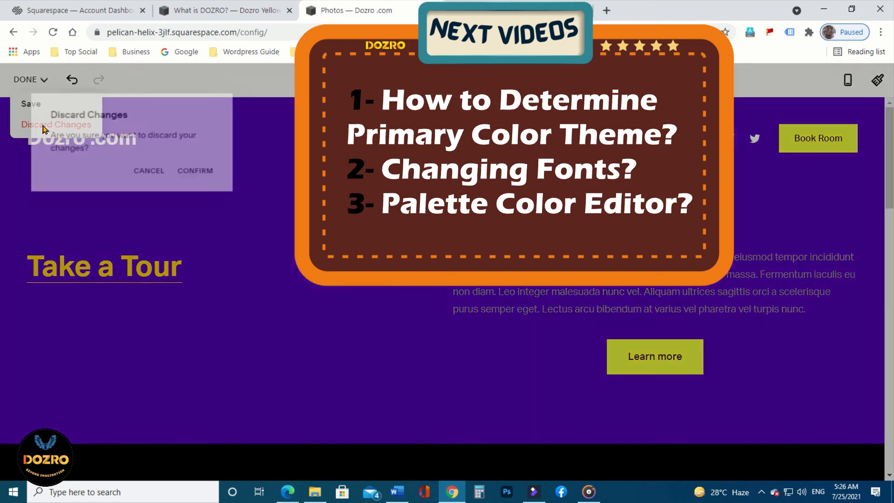